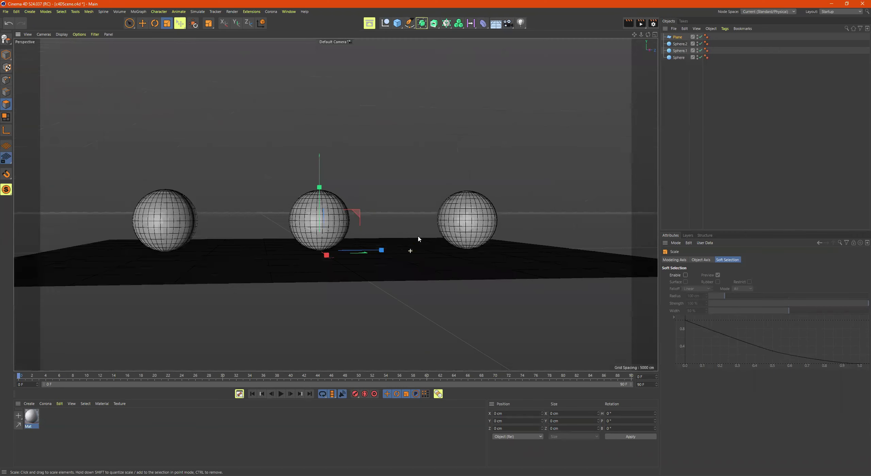
Delete the default Mat material, leaving the Material Manager empty.
scroll(403, 252, up, 2)
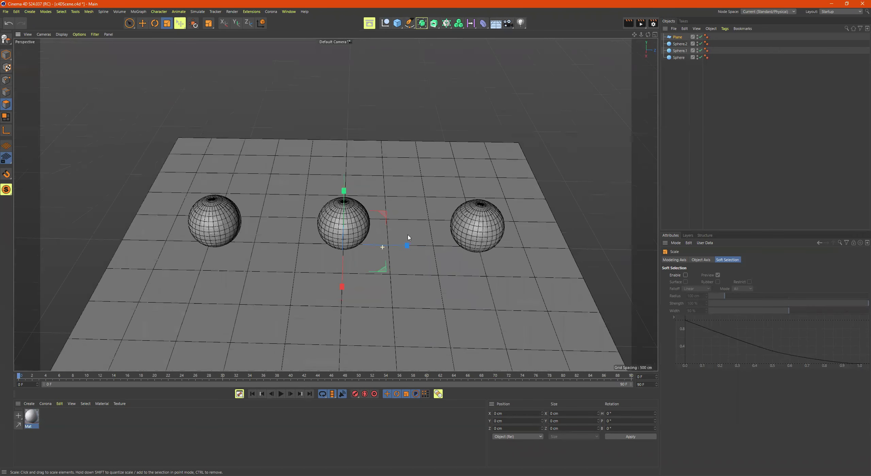
alt+drag(238, 218, 423, 221)
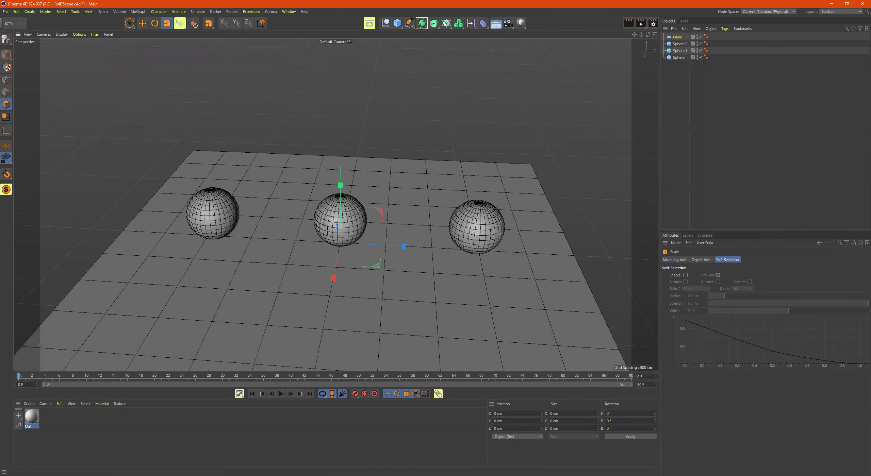
click(35, 419)
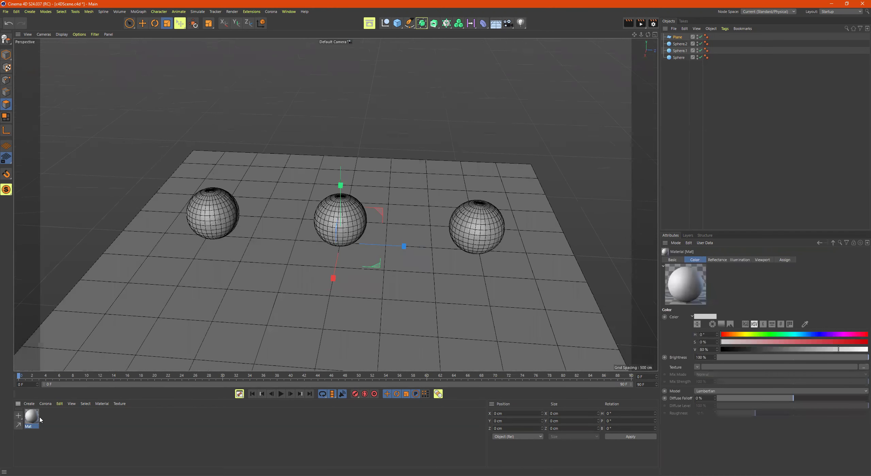
key(Delete)
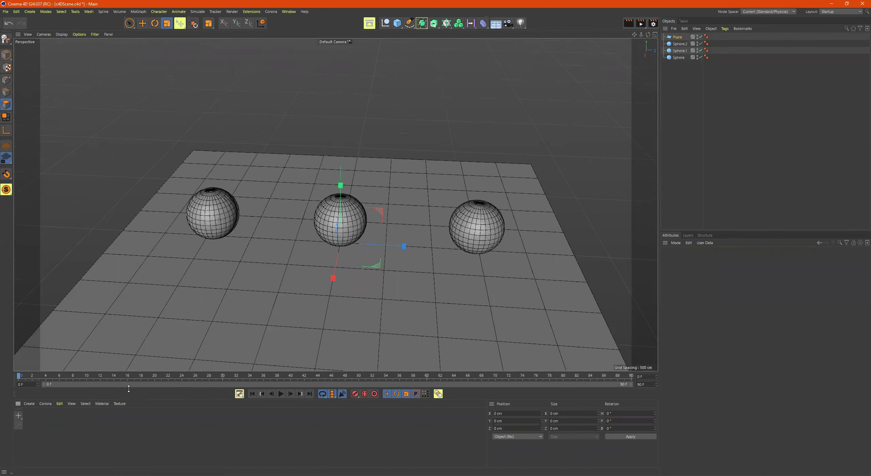
Create a new default material and apply it to the plane.
click(29, 405)
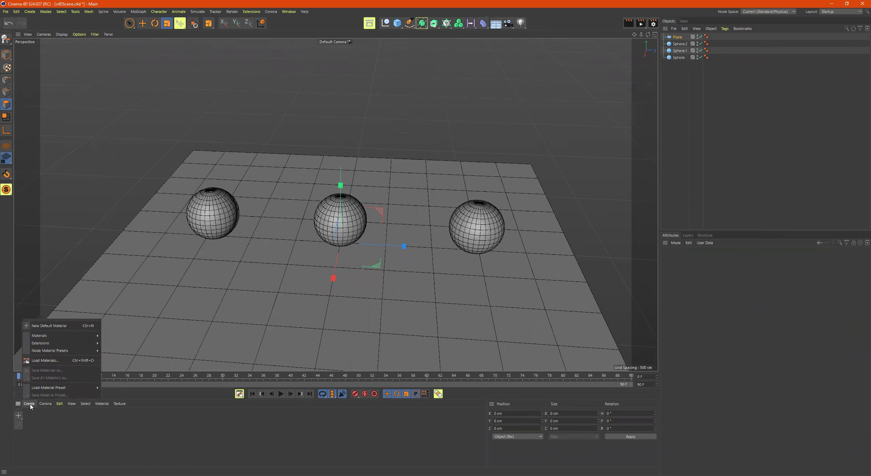
click(72, 432)
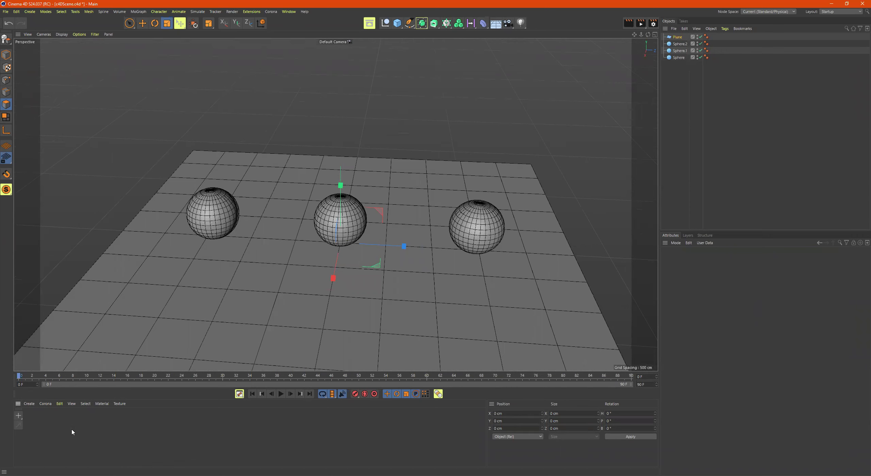
double_click(36, 426)
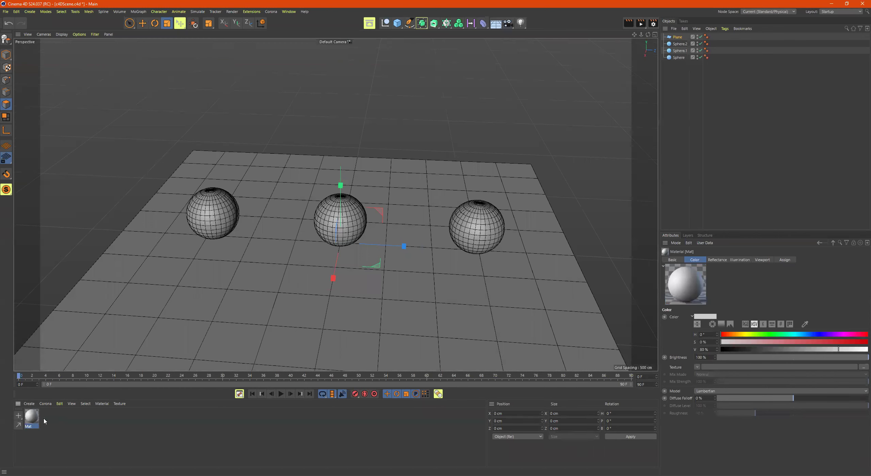
drag(33, 415, 92, 342)
drag(250, 292, 251, 295)
Open the new material's editor and look through its Color, Diffusion and Bump channels.
click(33, 415)
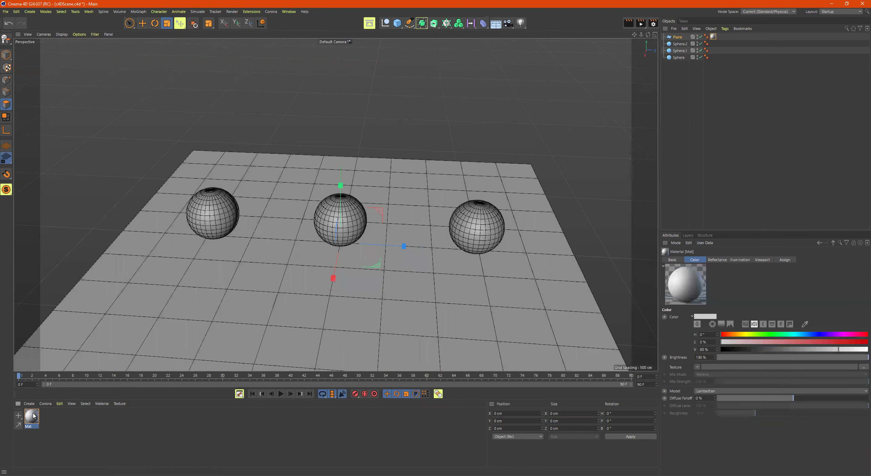
double_click(33, 415)
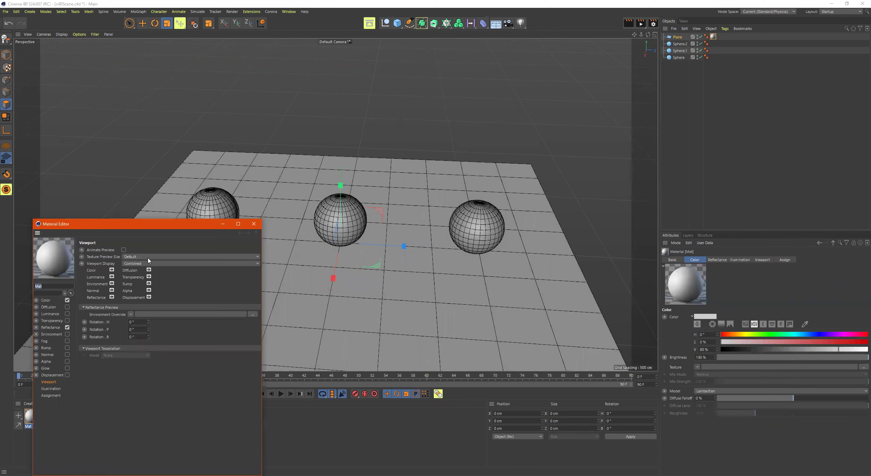
click(255, 223)
double_click(33, 417)
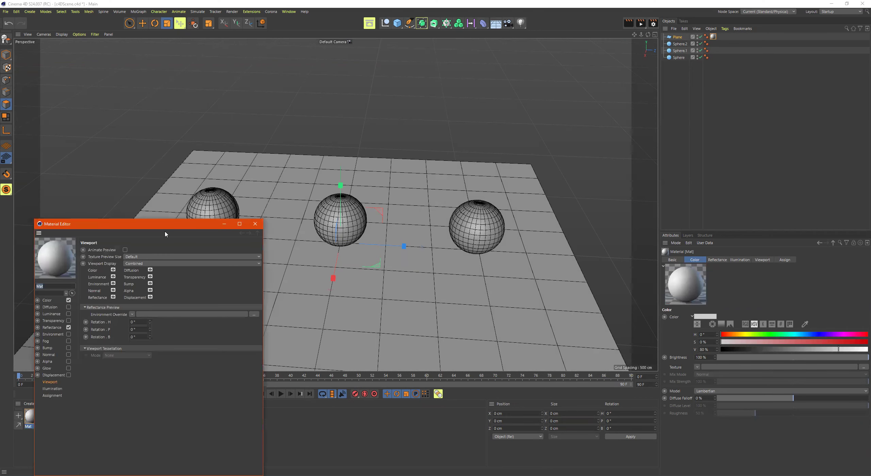
drag(165, 225, 232, 88)
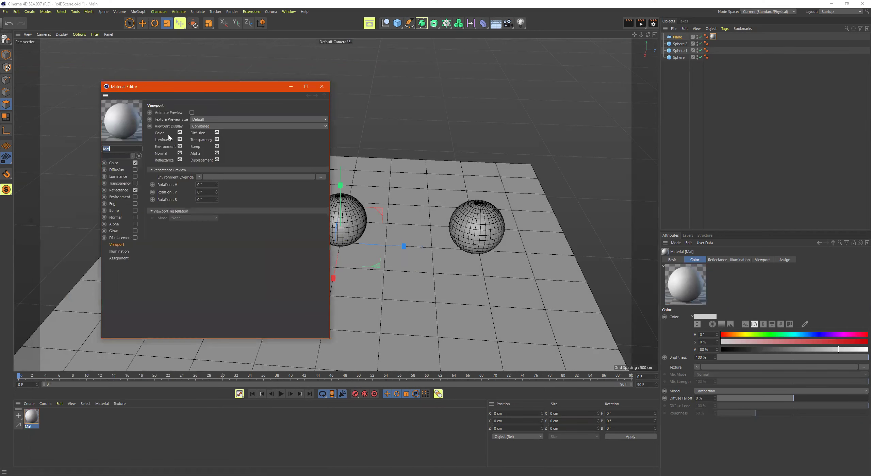
click(113, 163)
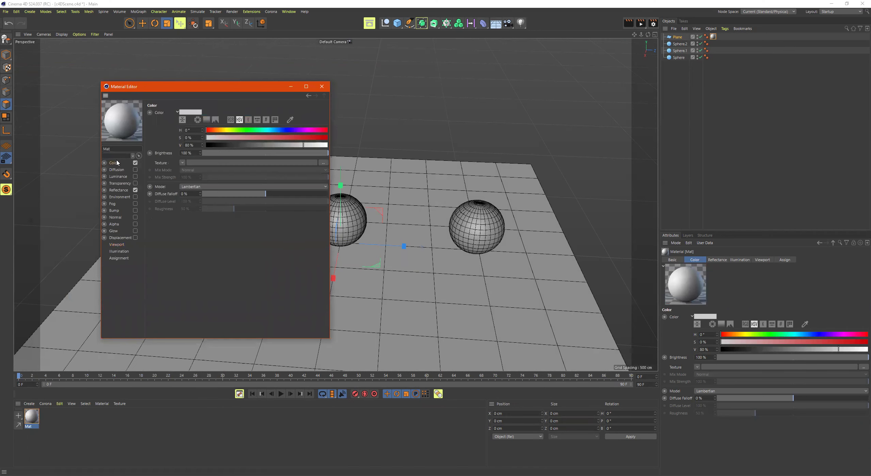
click(116, 170)
click(114, 210)
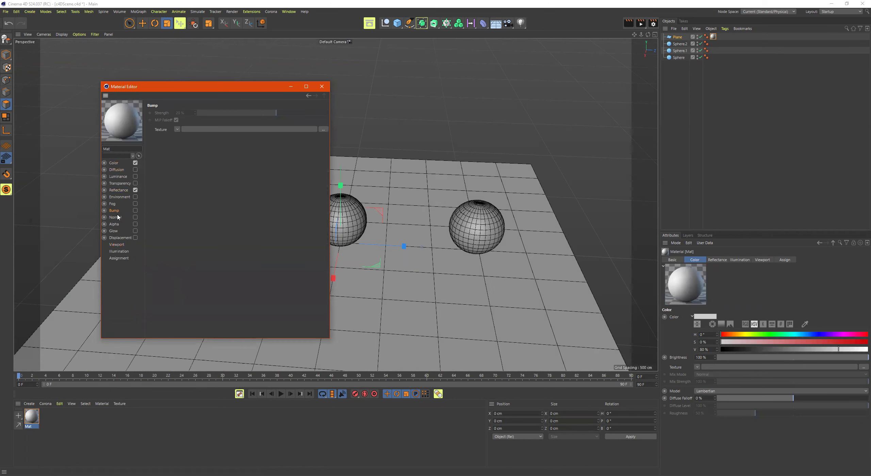
click(321, 87)
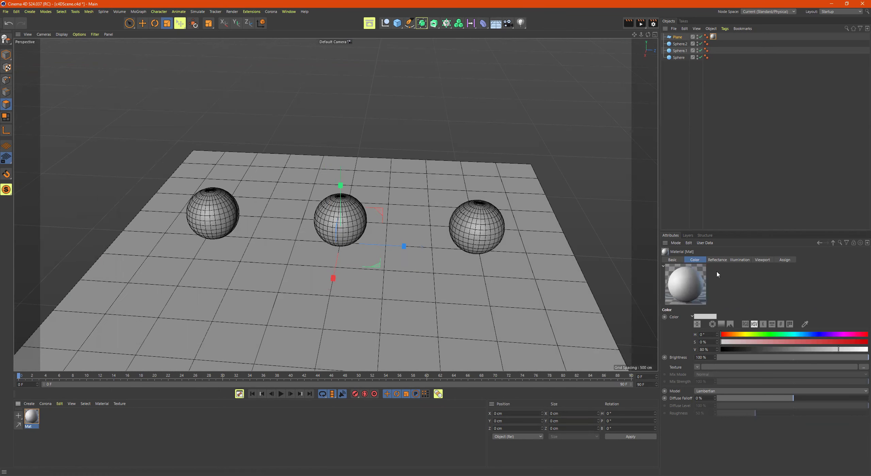
Reopen the material's editor and rename the material to 'ground'.
click(672, 260)
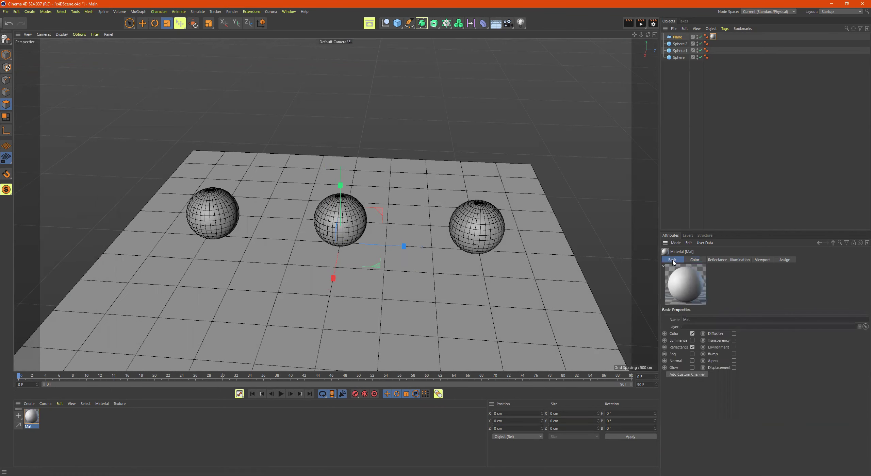
double_click(31, 417)
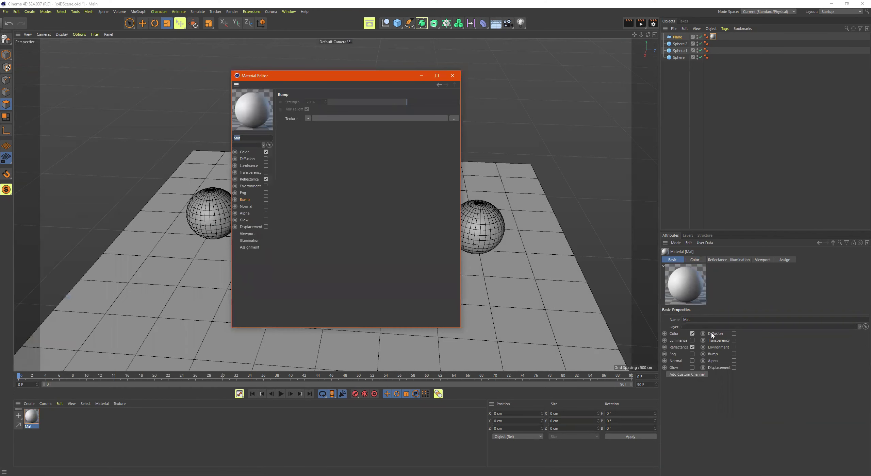
click(255, 239)
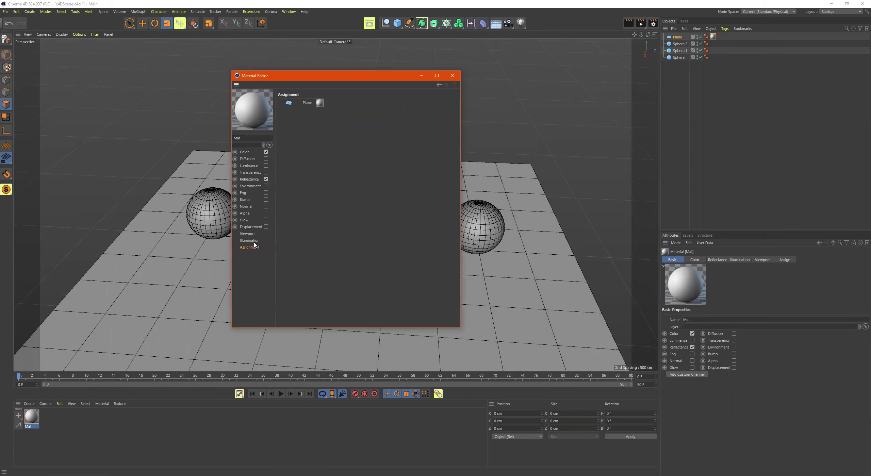
click(251, 235)
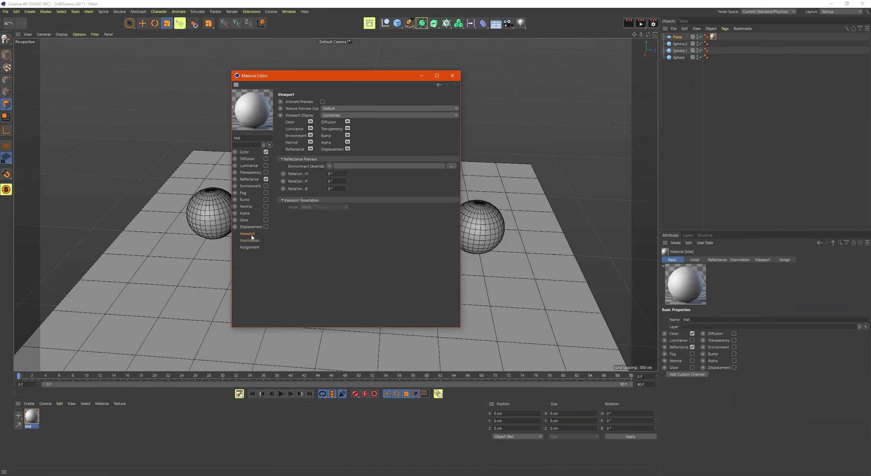
click(247, 137)
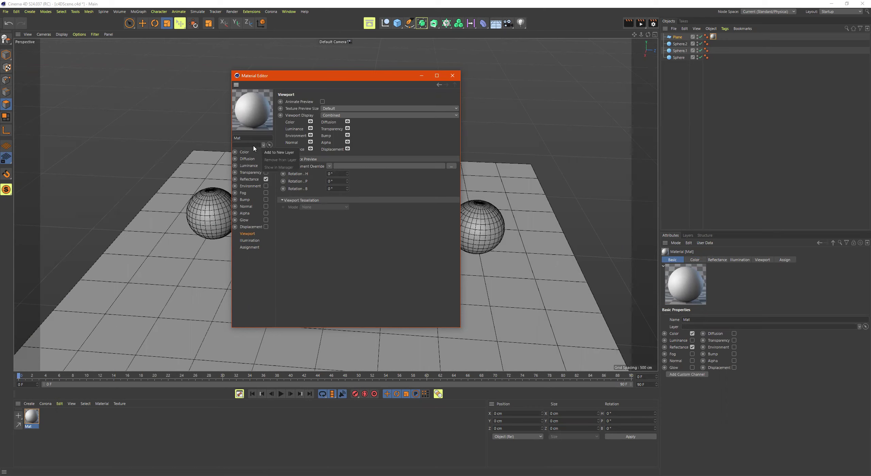
double_click(256, 138)
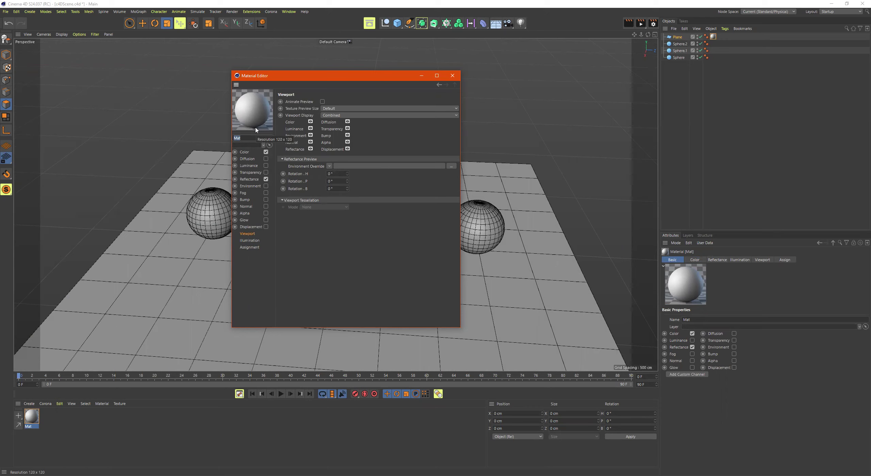
text(ground)
key(Return)
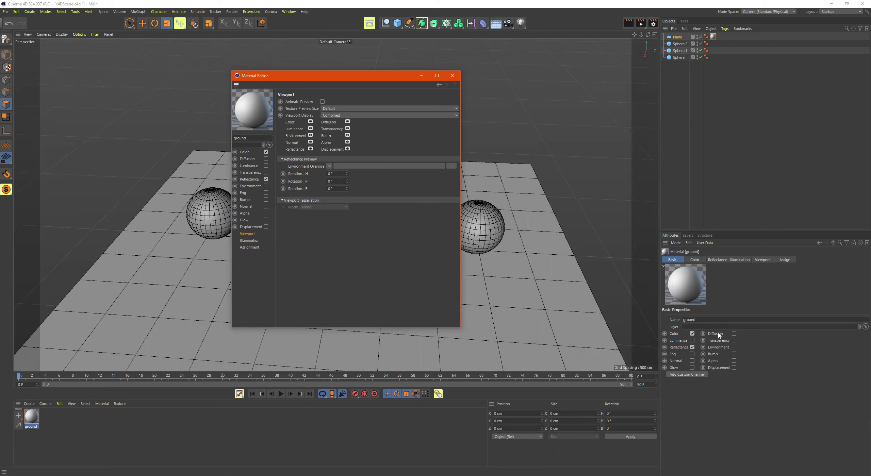
Set the ground material's Color to hue 37° and saturation 14% for a pale tan.
click(694, 260)
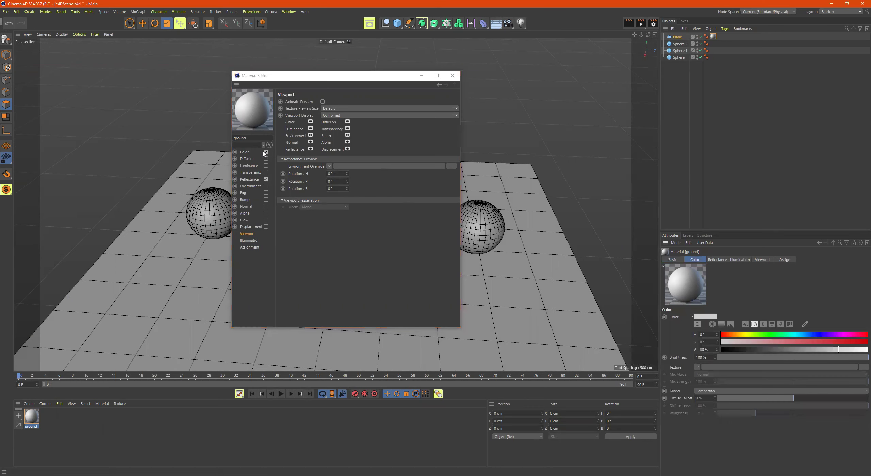
click(244, 152)
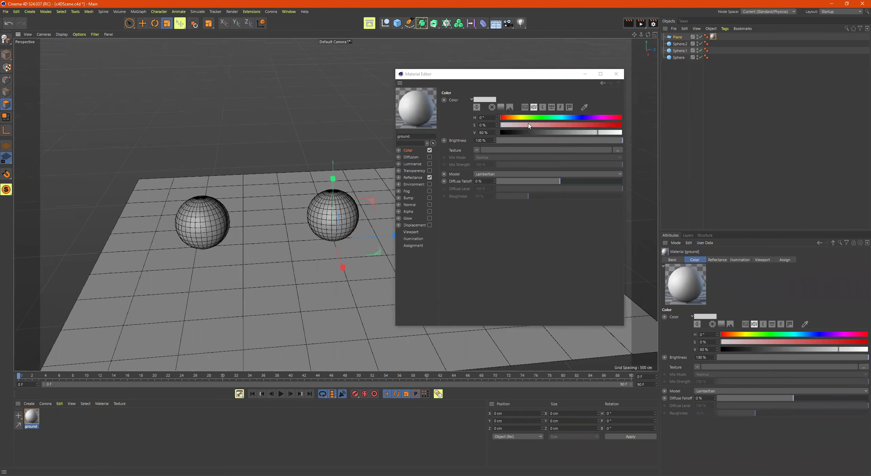
click(513, 117)
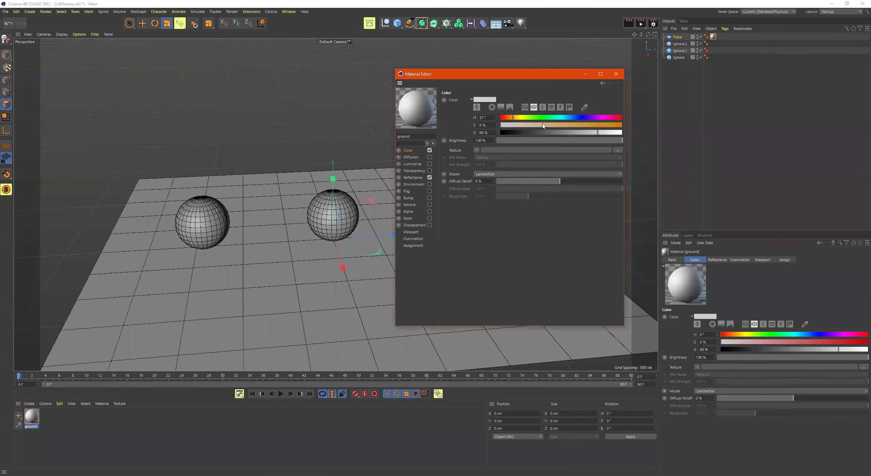
mouse_move(532, 126)
mouse_down()
mouse_move(540, 126)
mouse_move(517, 125)
mouse_up()
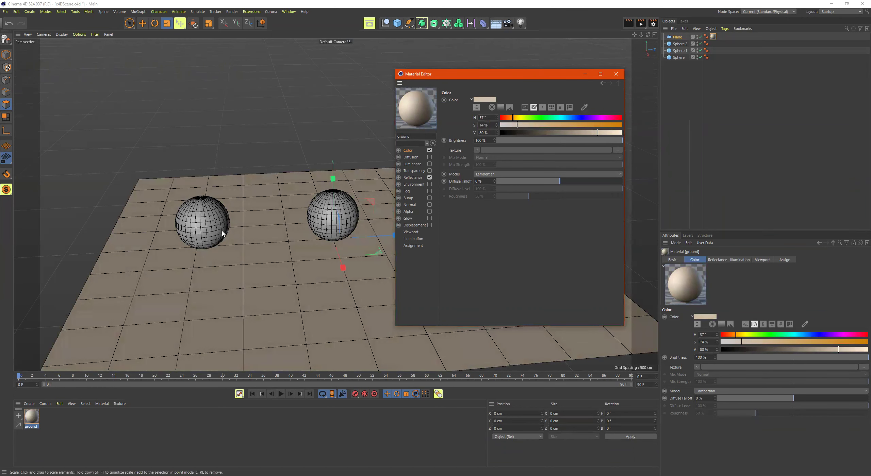
alt+drag(220, 235, 191, 218)
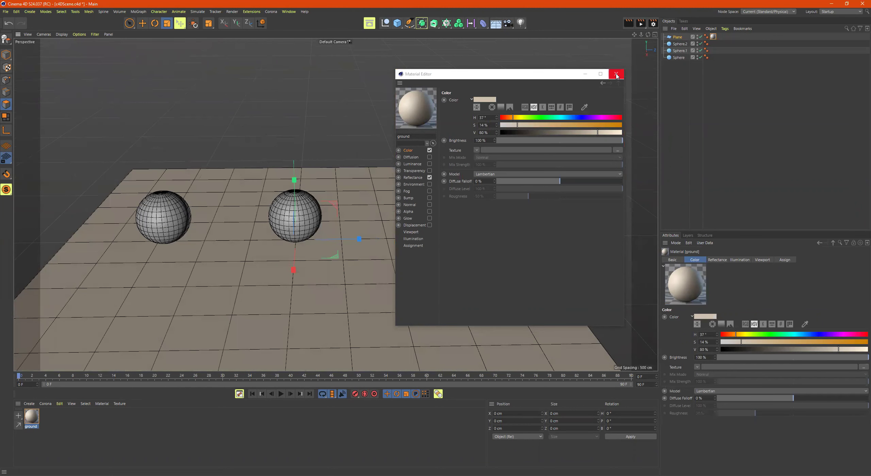
Create another new material and name it 'Shiny'.
click(616, 74)
double_click(75, 432)
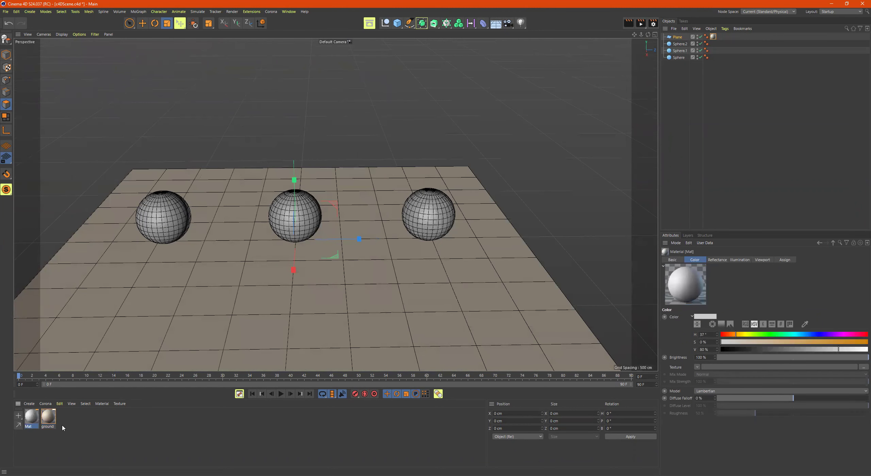
double_click(31, 417)
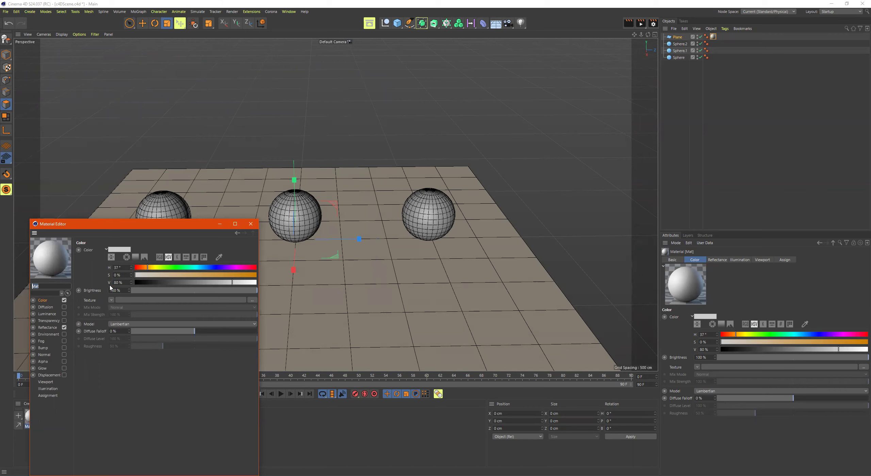
text(Shiny)
key(Return)
click(250, 224)
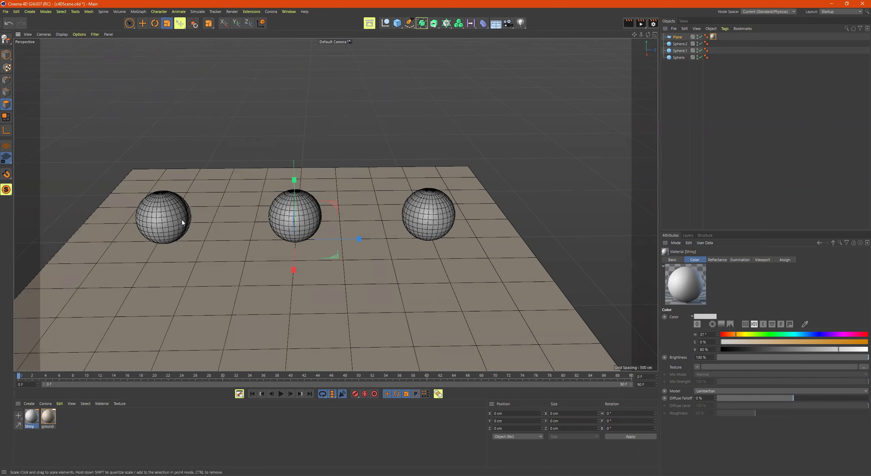
Select the left sphere Sphere.1 and apply the Shiny material to it.
drag(32, 416, 165, 217)
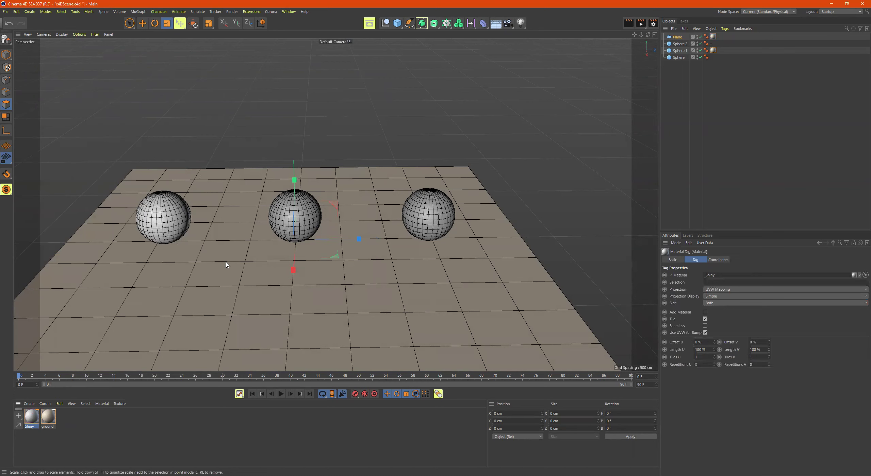
key(ctrl+z)
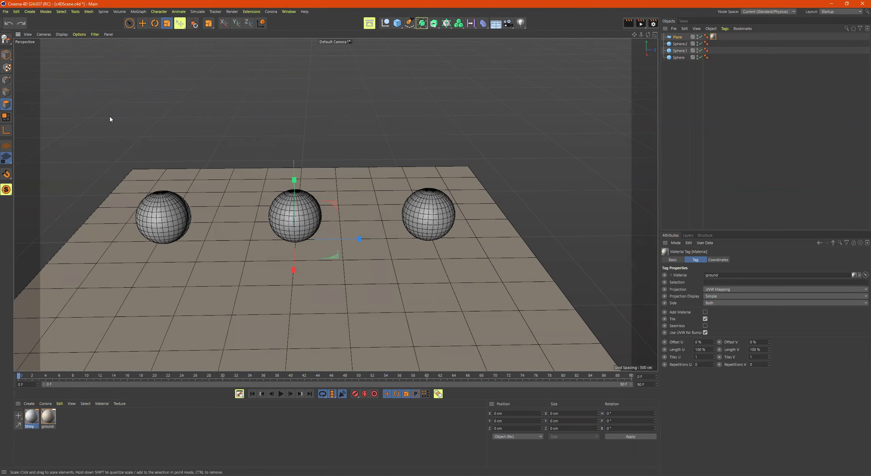
alt+drag(133, 228, 174, 204)
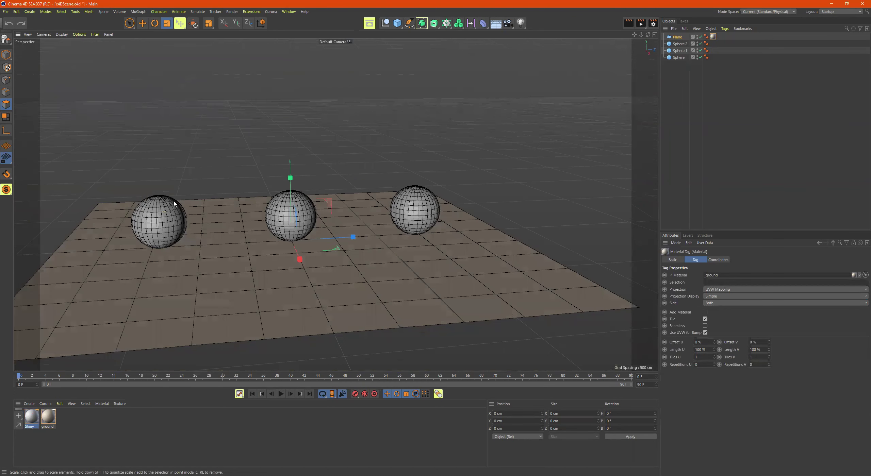
mouse_move(229, 231)
alt+mouse_down()
mouse_move(209, 252)
mouse_move(225, 244)
alt+mouse_up()
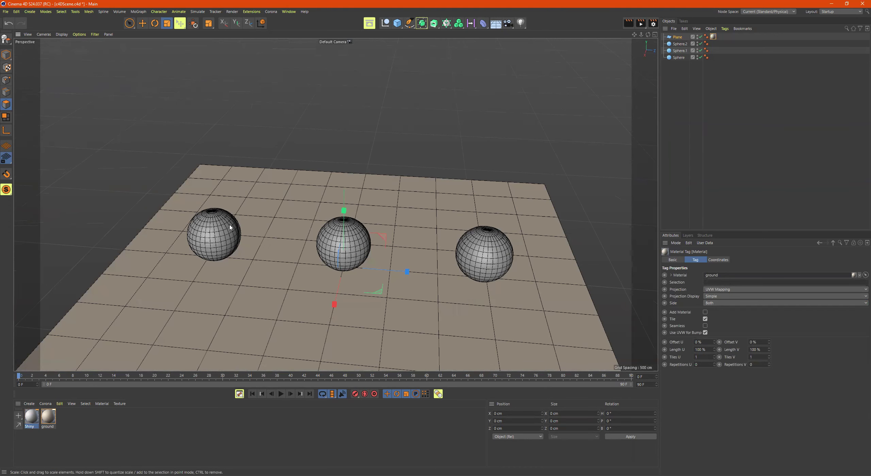
click(6, 54)
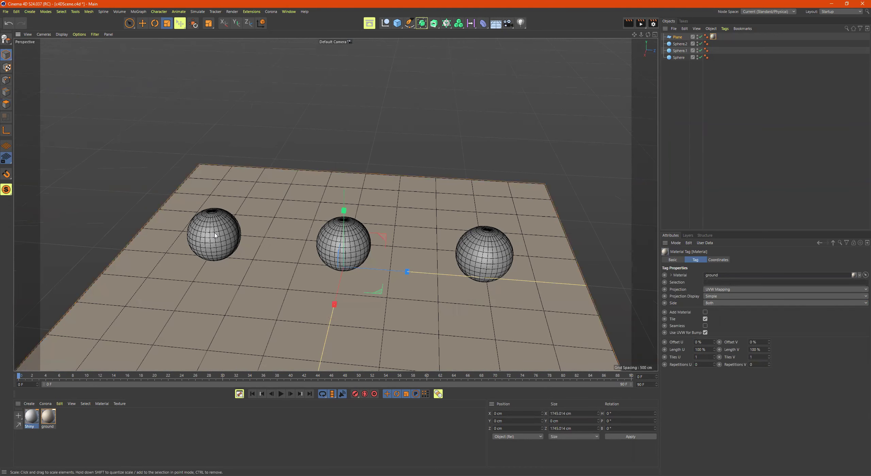
click(231, 238)
alt+drag(230, 238, 187, 222)
scroll(186, 221, up, 4)
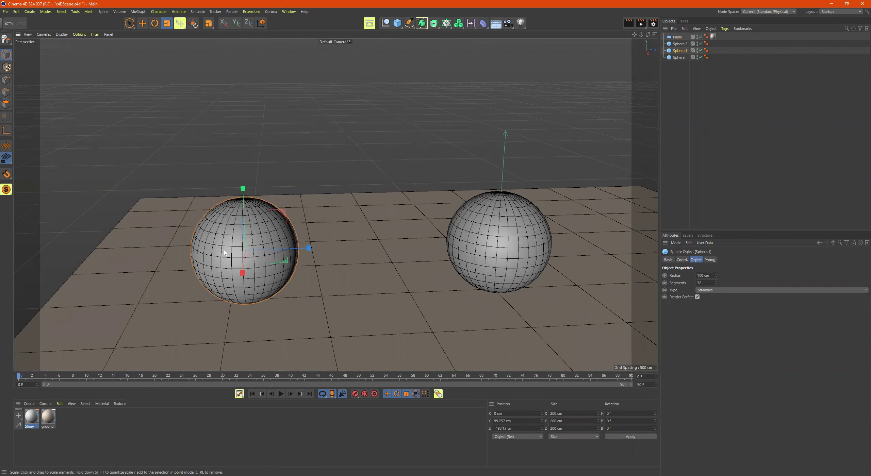
right_click(29, 421)
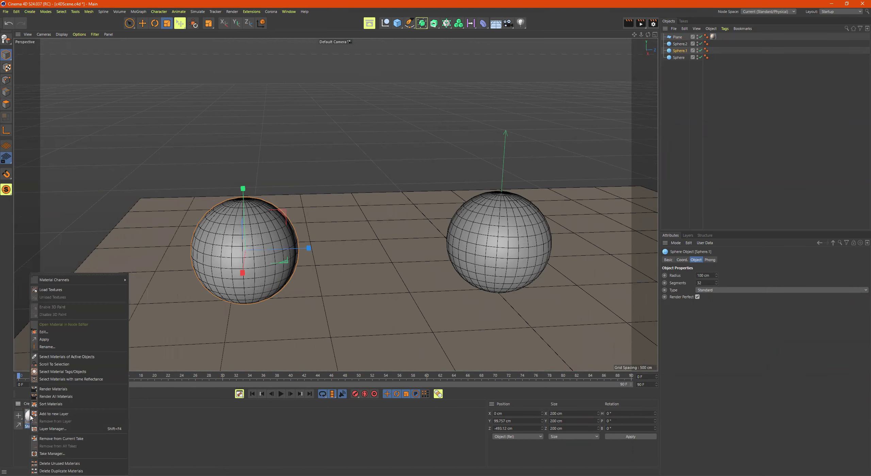
click(55, 340)
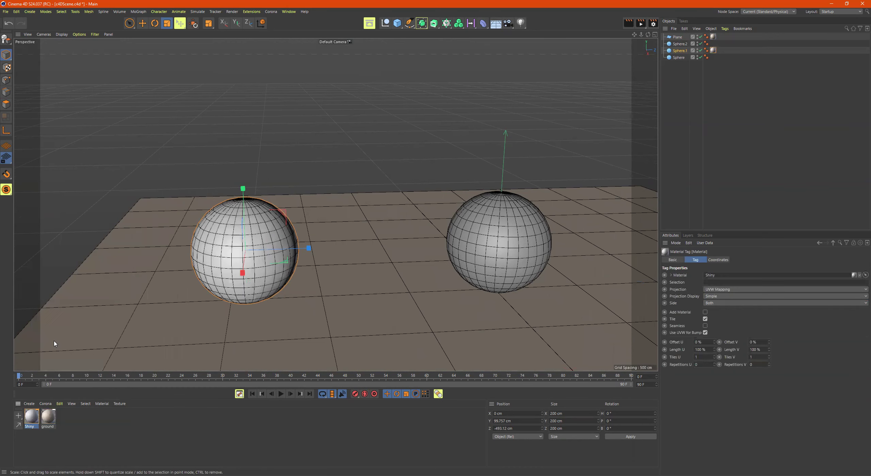
scroll(189, 346, down, 5)
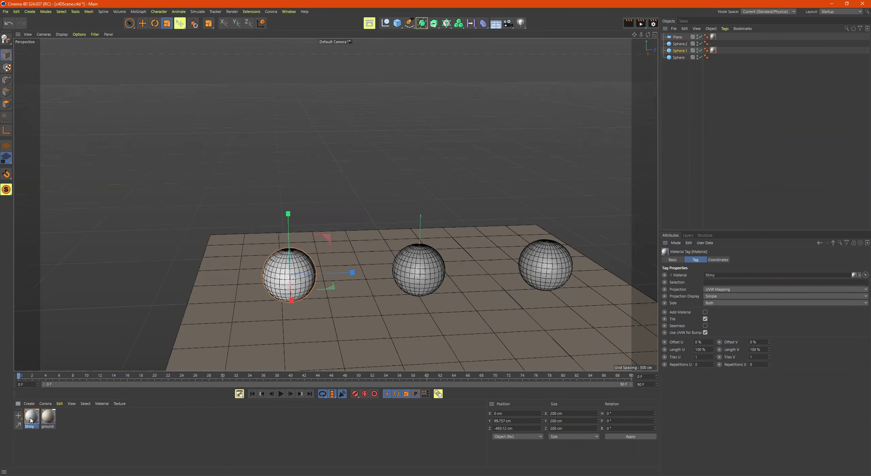
Open Shiny in the Material Editor and toggle its Color channel off and back on.
double_click(31, 420)
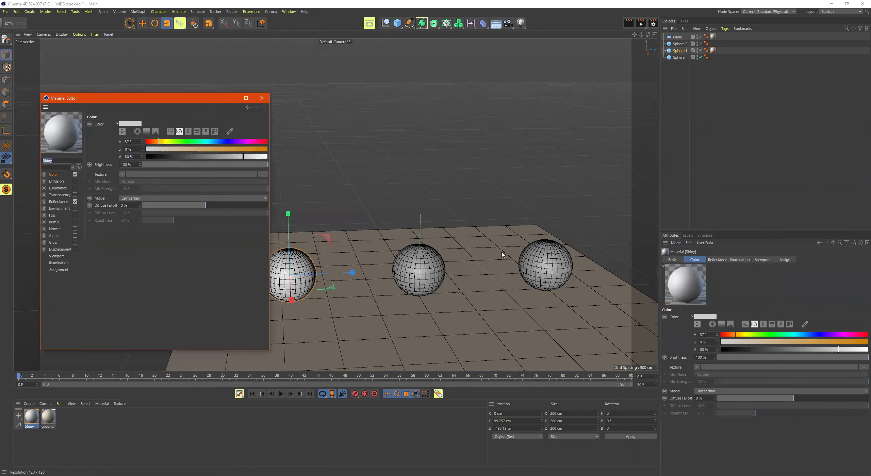
alt+middle_drag(424, 223, 476, 226)
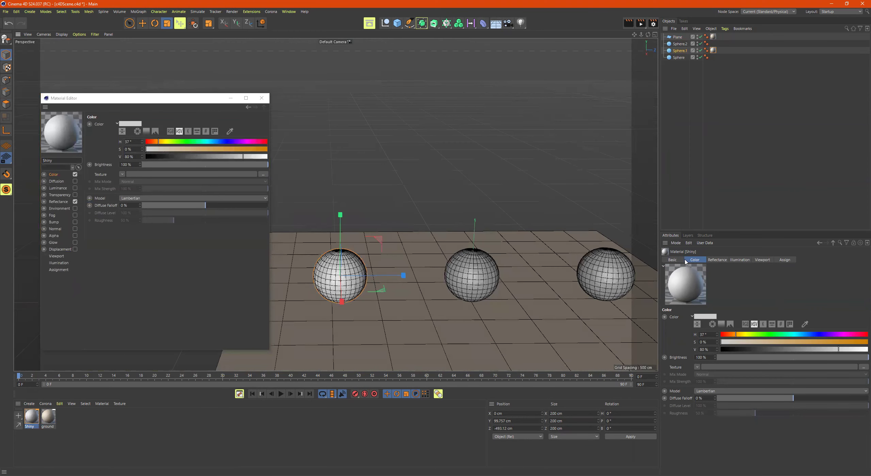
click(672, 260)
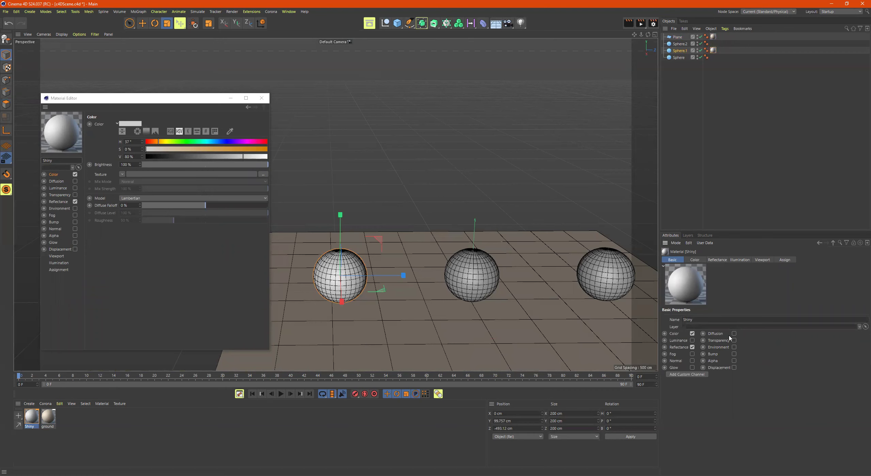
click(691, 334)
click(692, 334)
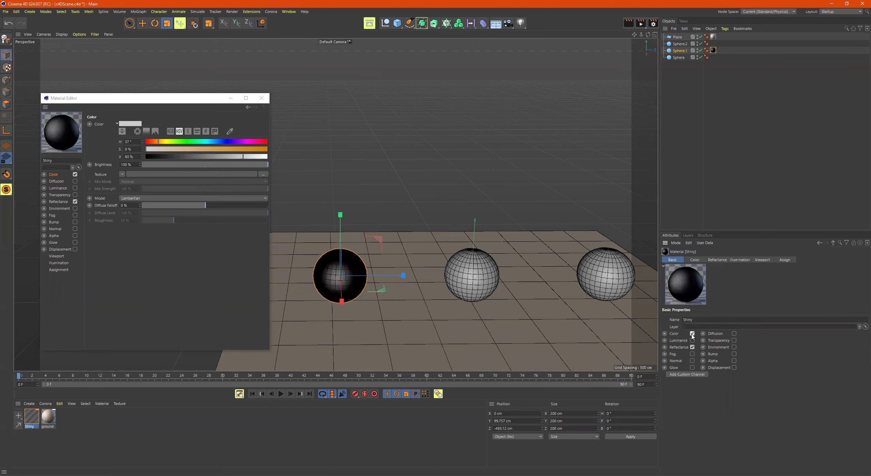
click(74, 174)
click(74, 174)
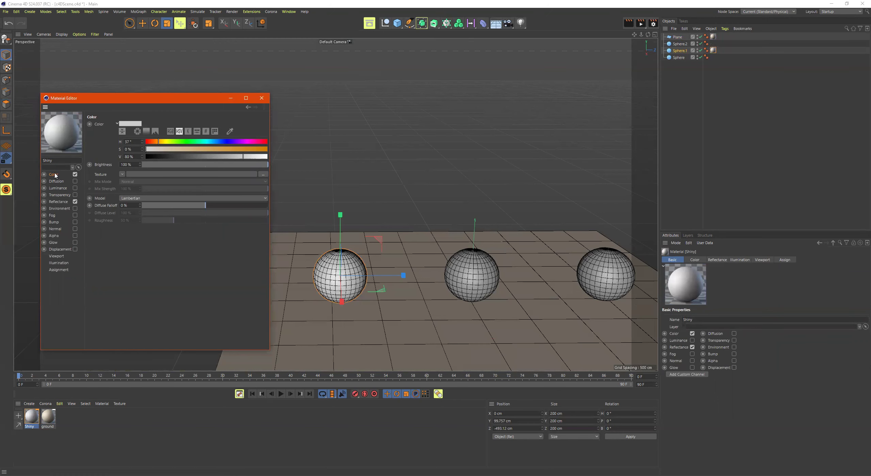
Set Shiny's colour to hue 321° and saturation 87%, then test the Brightness slider.
alt+middle_drag(404, 202, 398, 180)
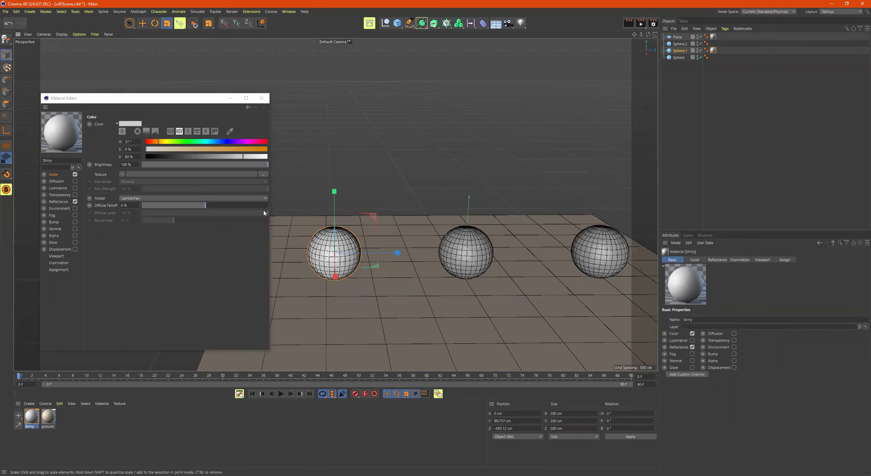
click(254, 142)
drag(244, 151, 252, 151)
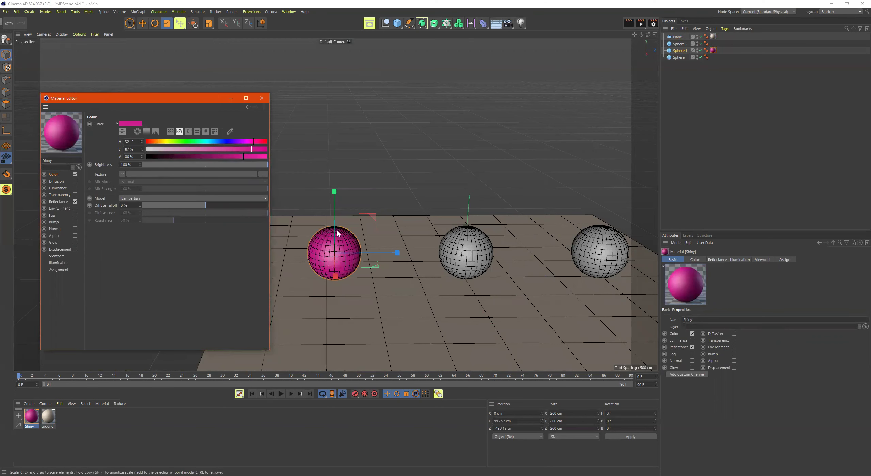
scroll(374, 221, up, 5)
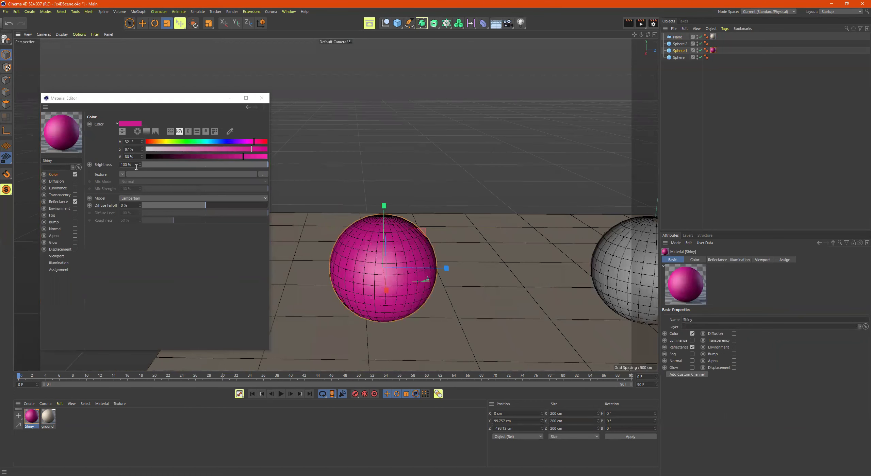
drag(168, 164, 258, 144)
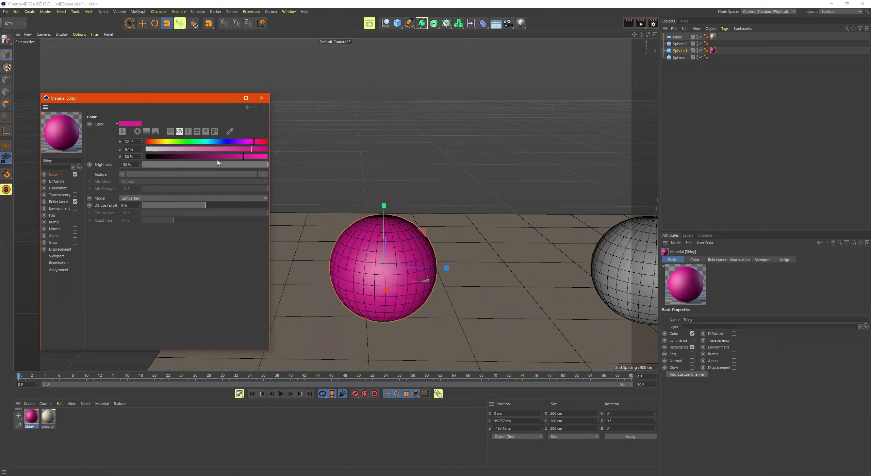
drag(231, 164, 285, 166)
click(137, 132)
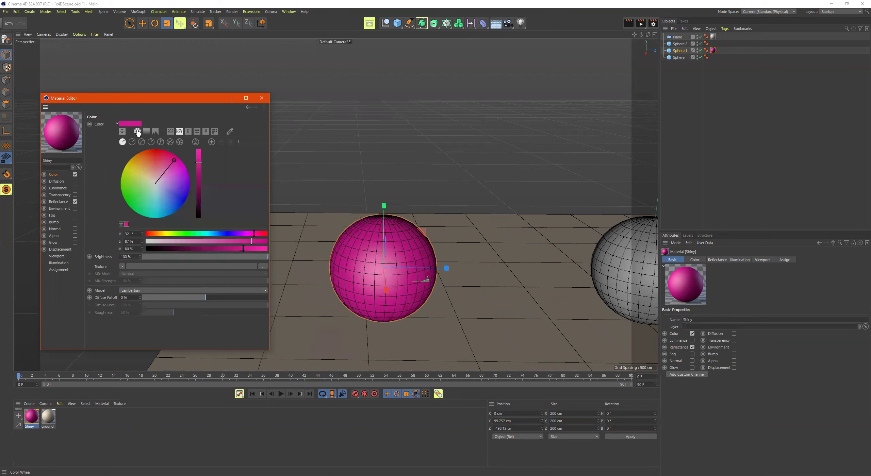
drag(175, 167, 134, 167)
click(131, 142)
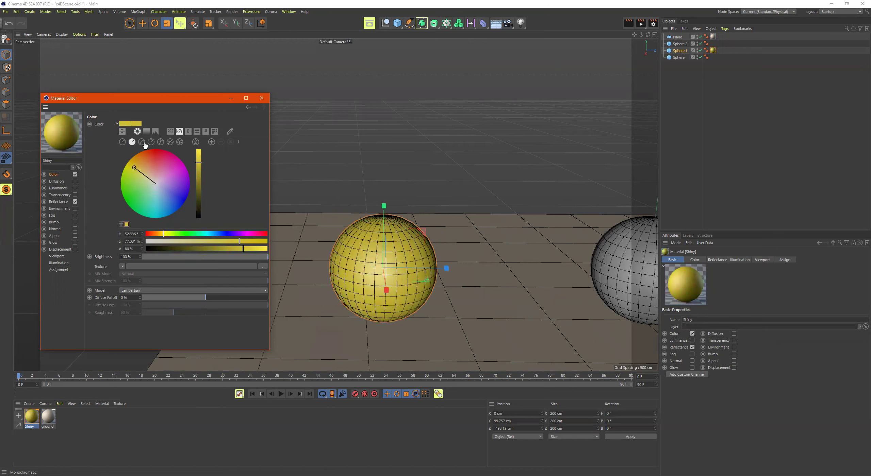
click(151, 142)
click(141, 142)
click(160, 141)
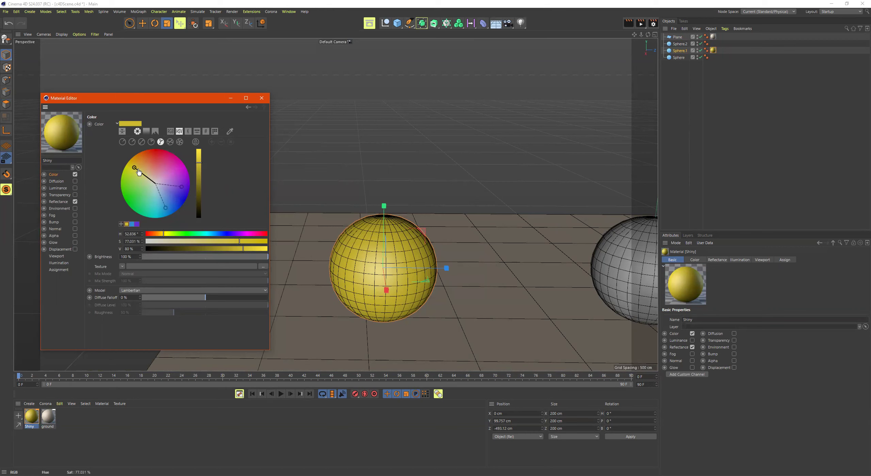
mouse_move(134, 167)
mouse_down()
mouse_move(160, 157)
mouse_move(177, 167)
mouse_move(163, 169)
mouse_move(158, 156)
mouse_move(143, 162)
mouse_move(147, 175)
mouse_move(149, 161)
mouse_move(171, 168)
mouse_move(142, 164)
mouse_up()
key(ctrl+z)
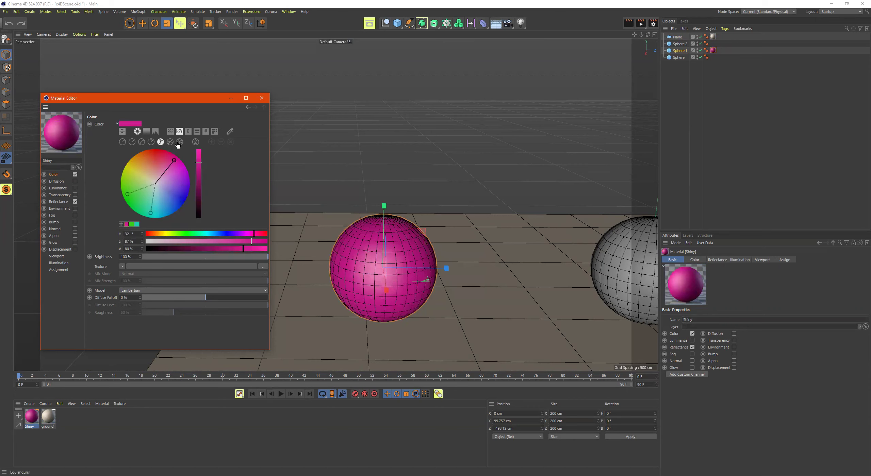
click(137, 131)
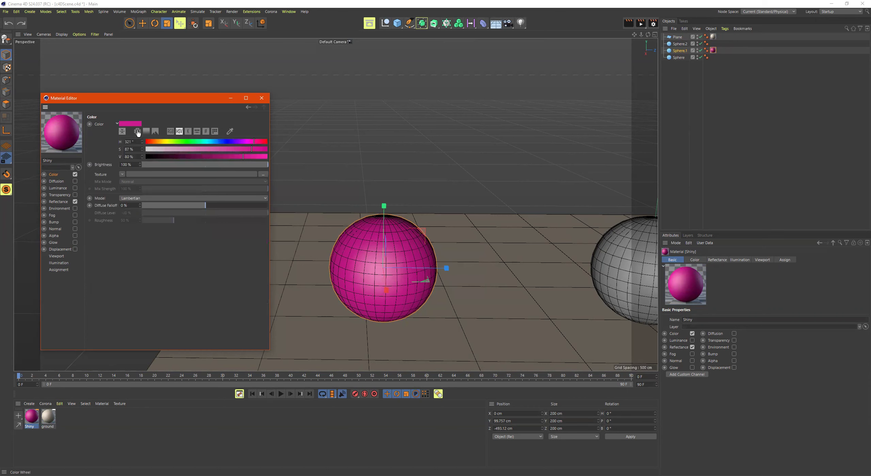
click(146, 132)
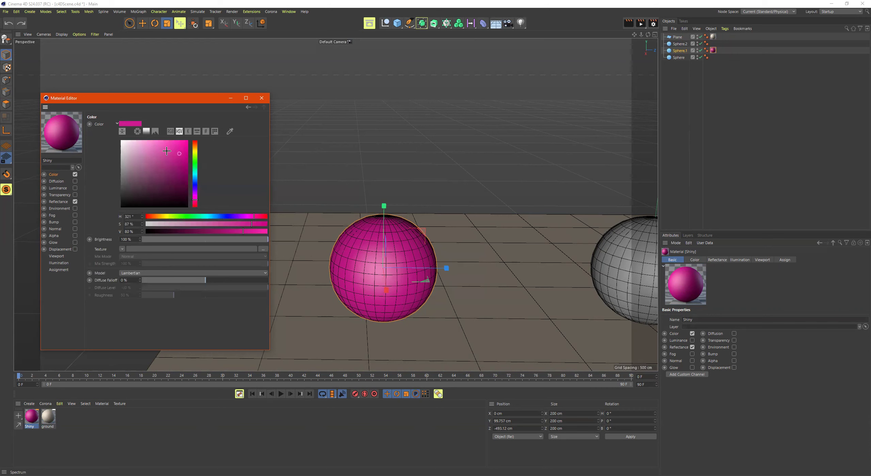
click(147, 131)
click(147, 132)
click(155, 132)
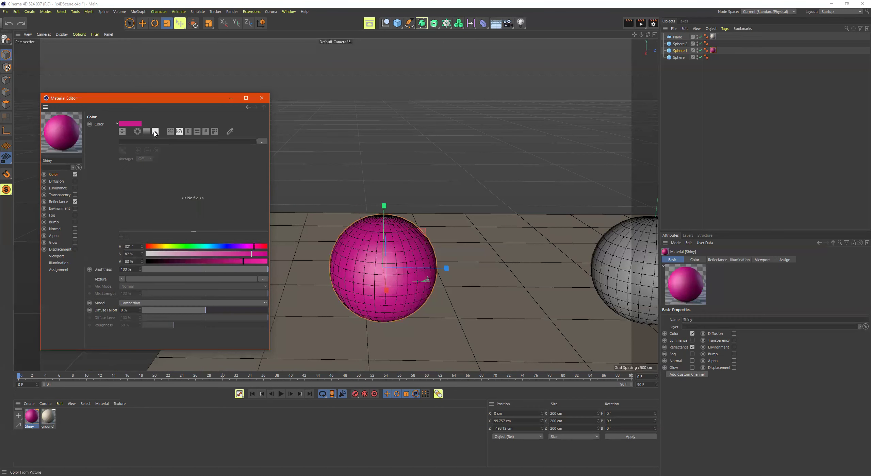
click(154, 132)
click(171, 132)
click(179, 132)
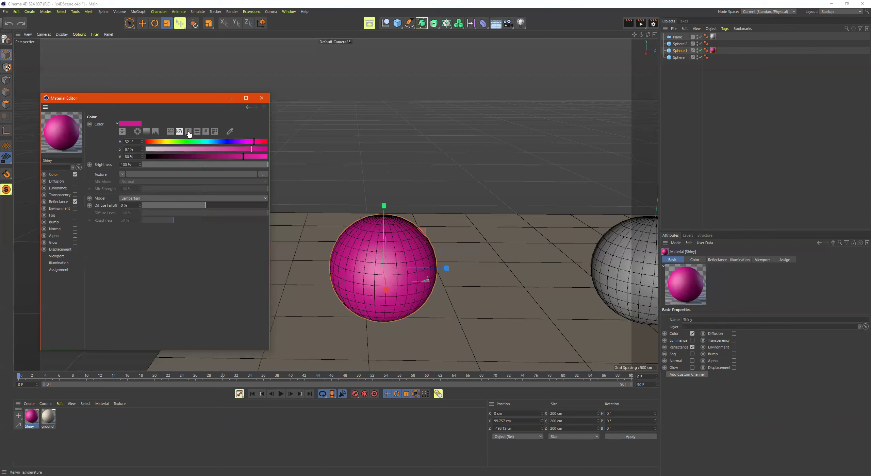
click(188, 132)
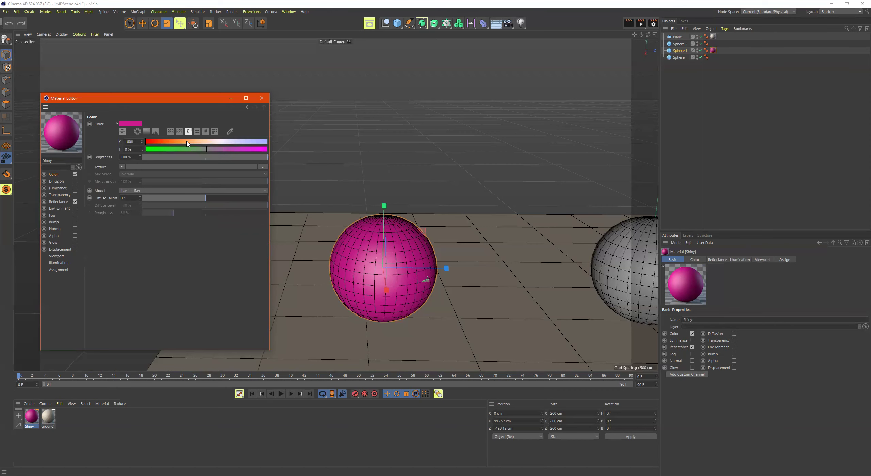
click(187, 142)
drag(202, 143, 149, 143)
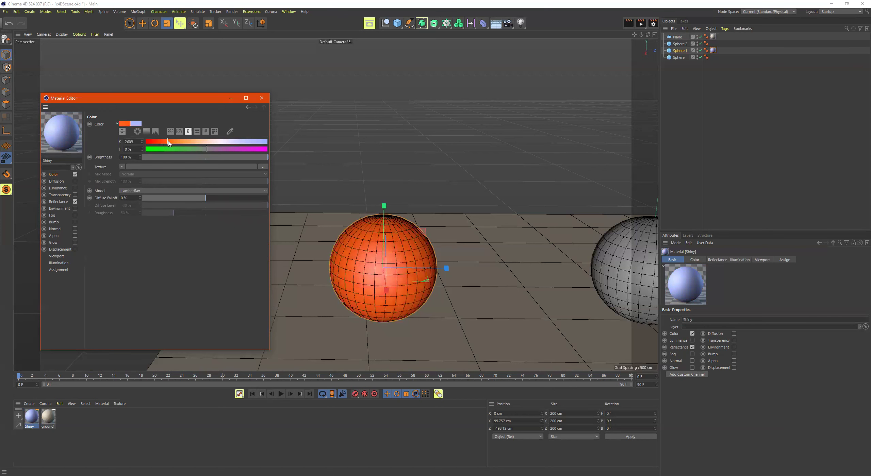
click(197, 132)
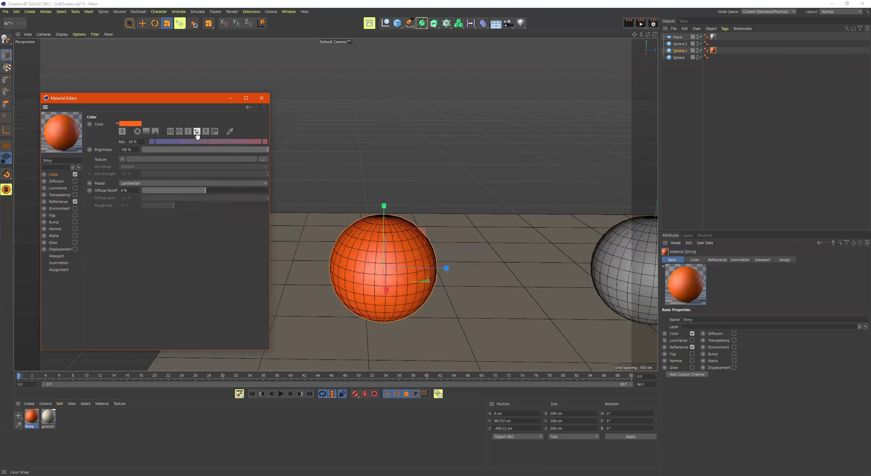
click(214, 131)
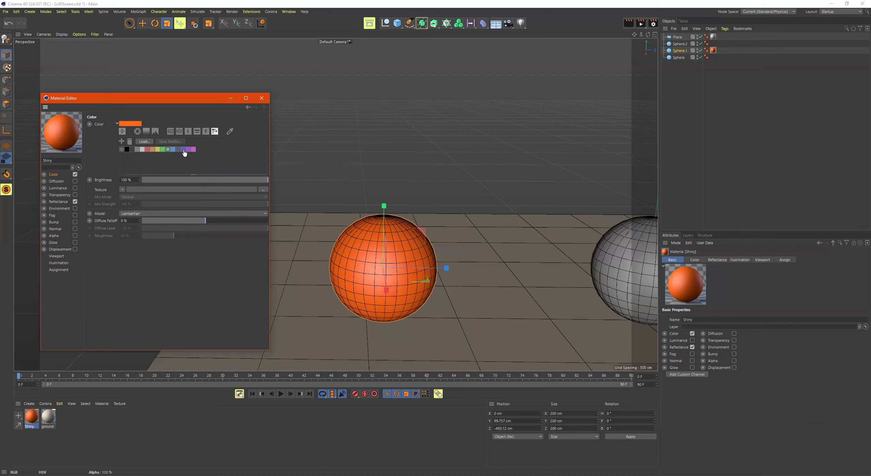
click(230, 131)
click(142, 149)
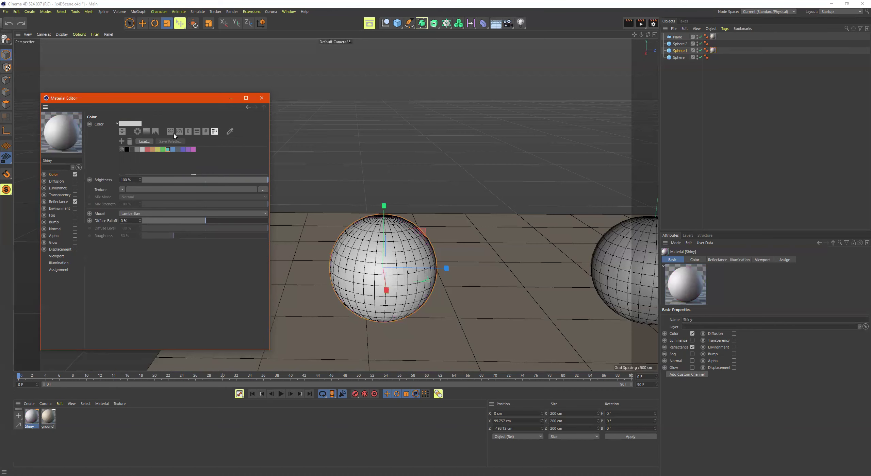
click(24, 23)
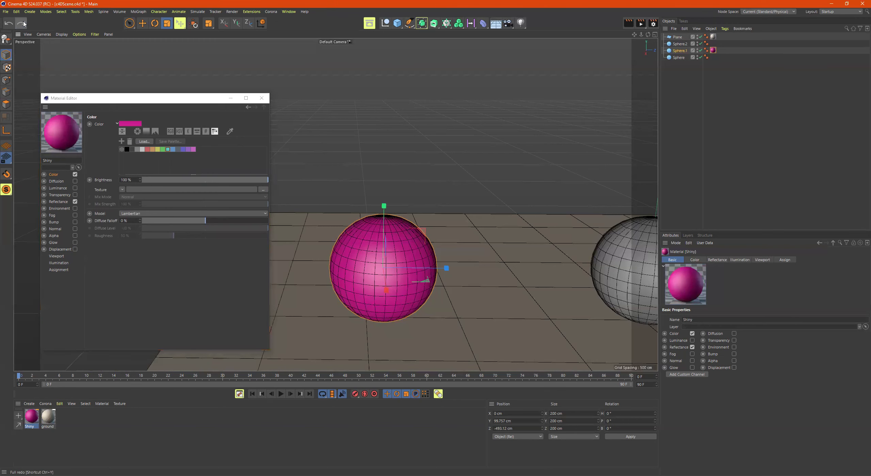
click(24, 23)
click(13, 28)
Load 3dt_mcity_06_Bg as Shiny's Color texture, declining to copy it into the project.
click(264, 189)
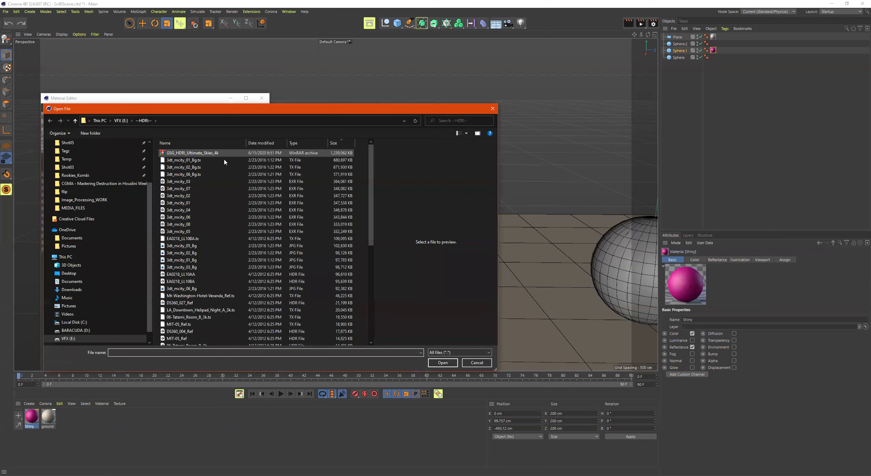
scroll(102, 163, up, 3)
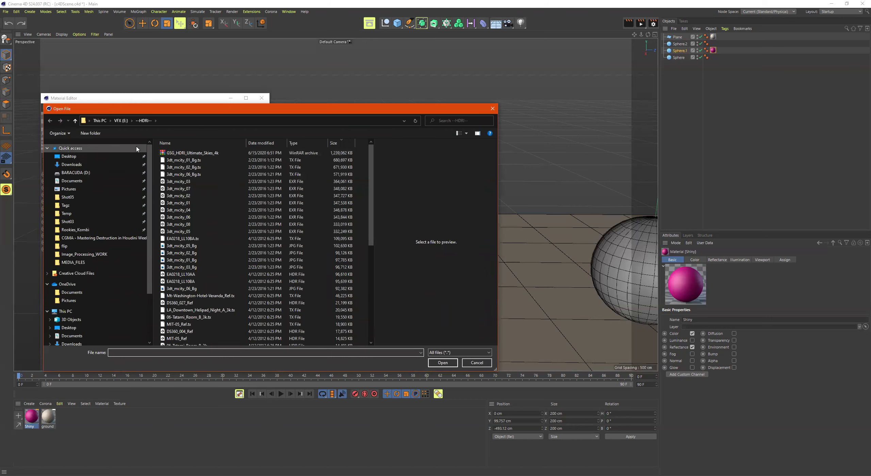
scroll(306, 199, down, 9)
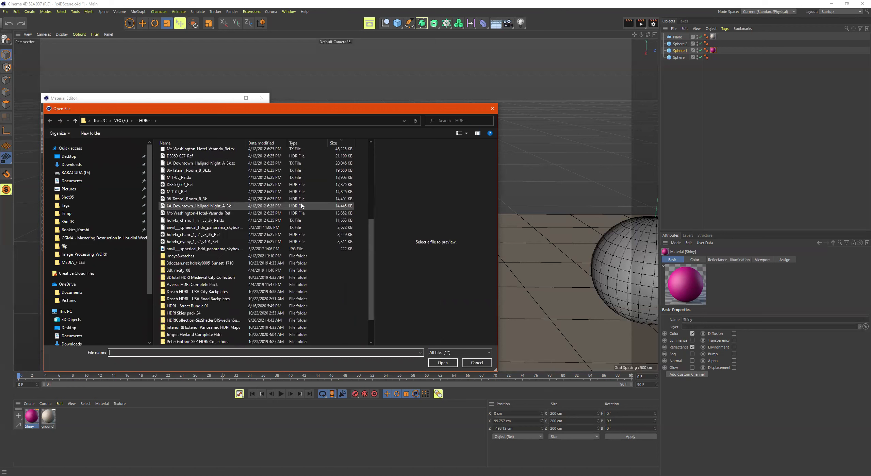
scroll(284, 203, up, 5)
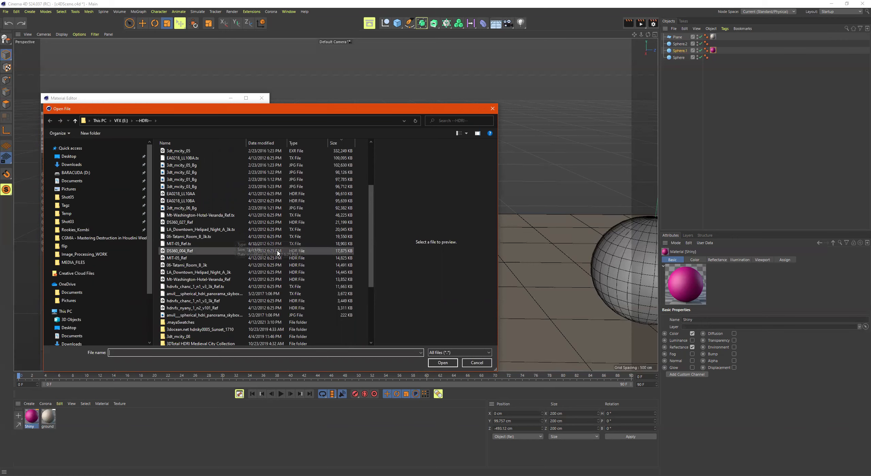
click(252, 208)
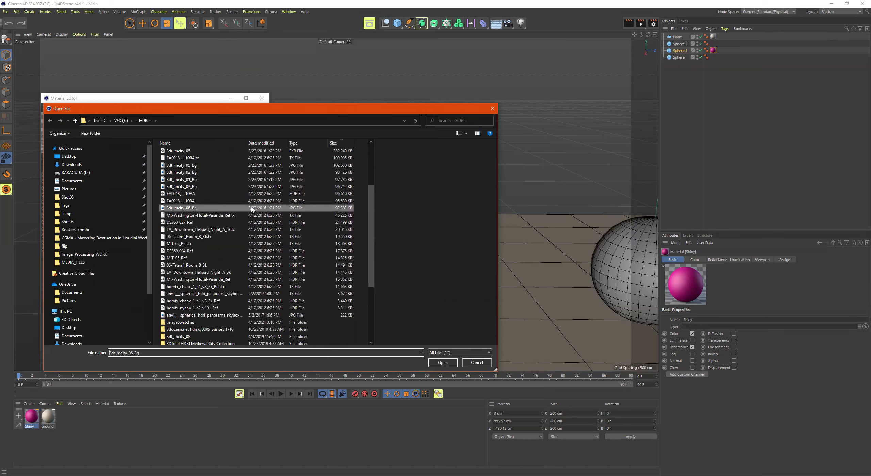
double_click(270, 211)
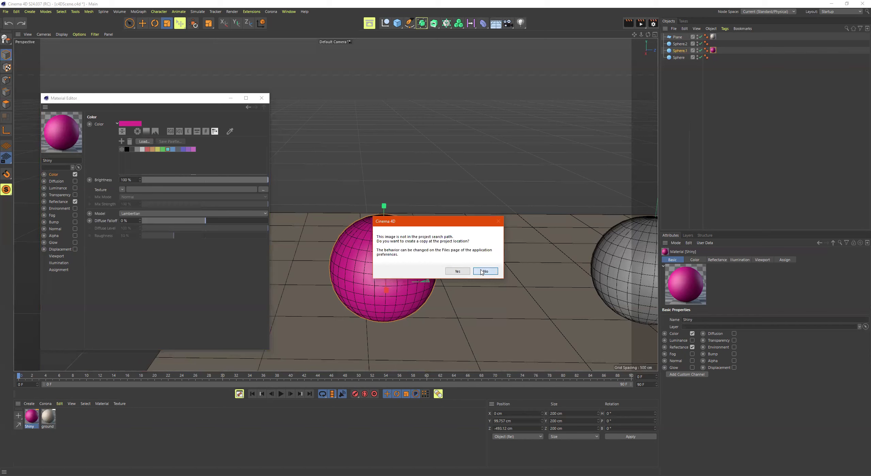
click(484, 270)
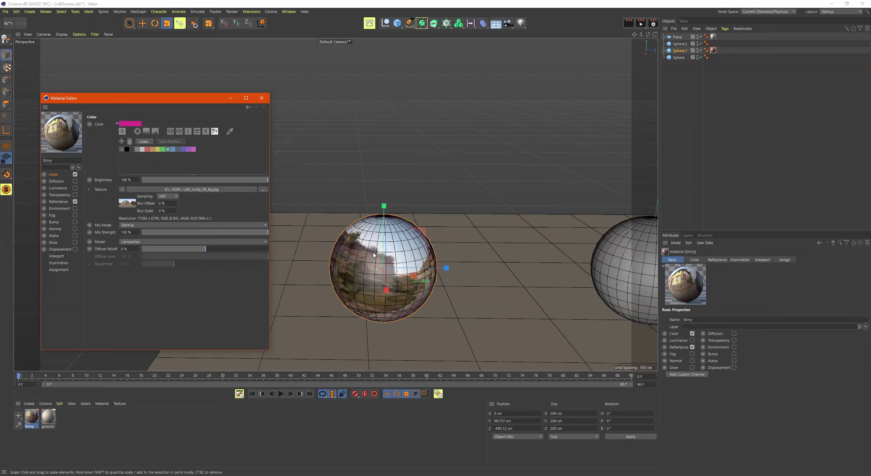
alt+drag(445, 268, 418, 259)
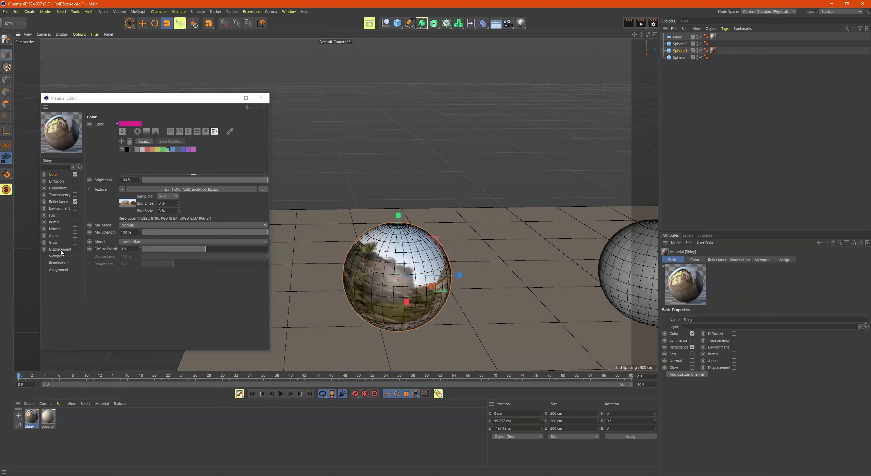
Reset the Color texture, try the Galaxy shader, then switch to the Brick surface shader.
right_click(101, 190)
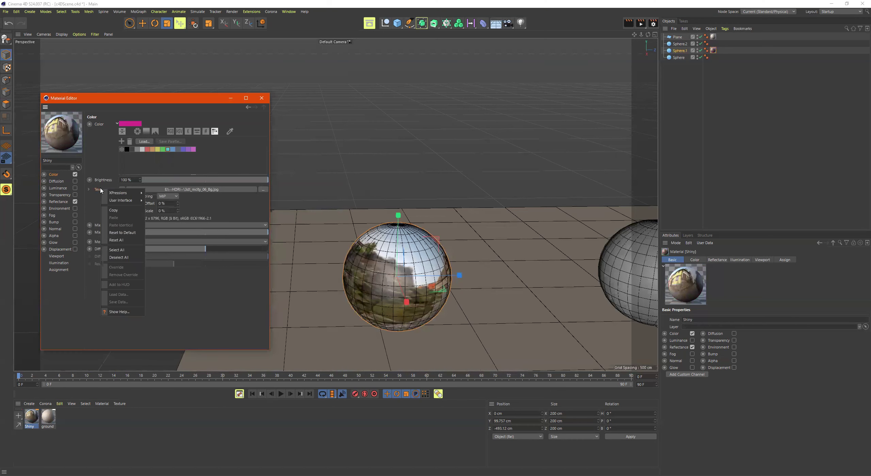
click(122, 233)
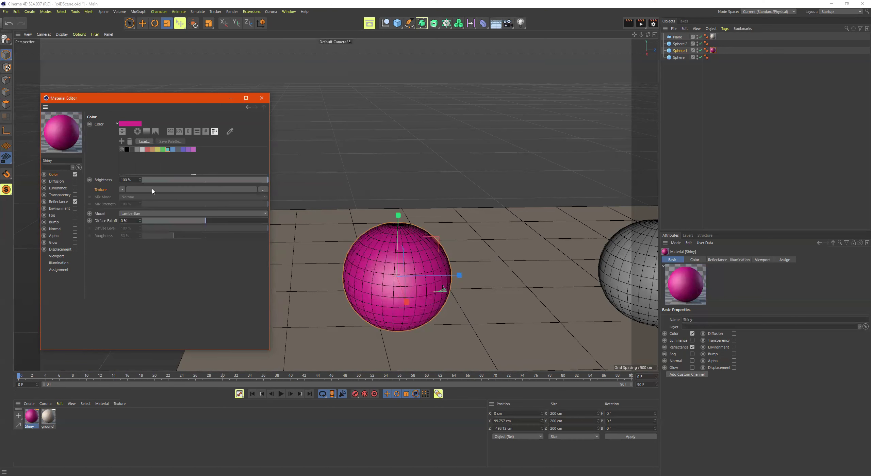
click(122, 190)
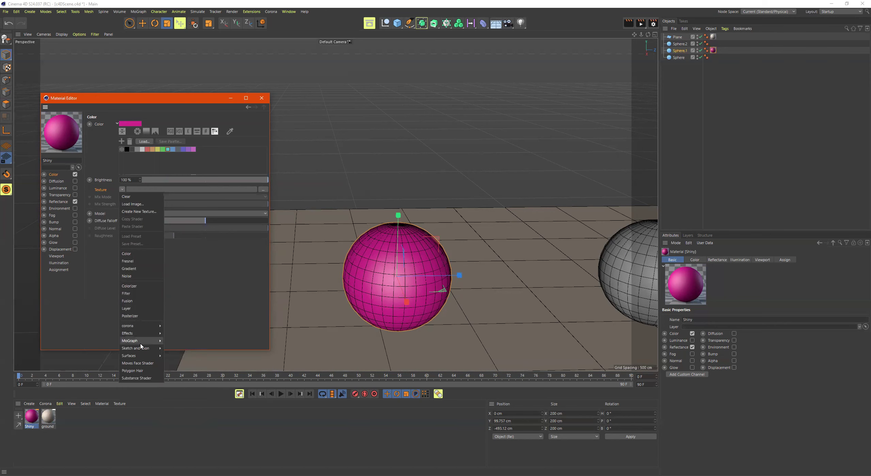
mouse_move(147, 356)
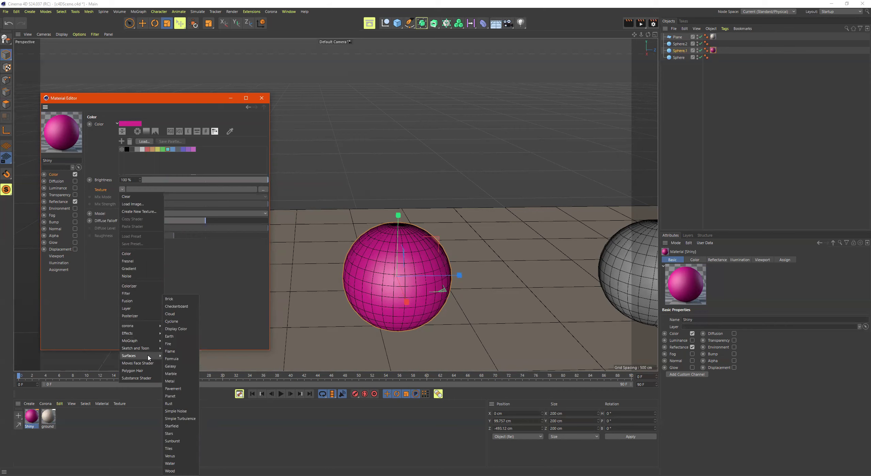
click(175, 367)
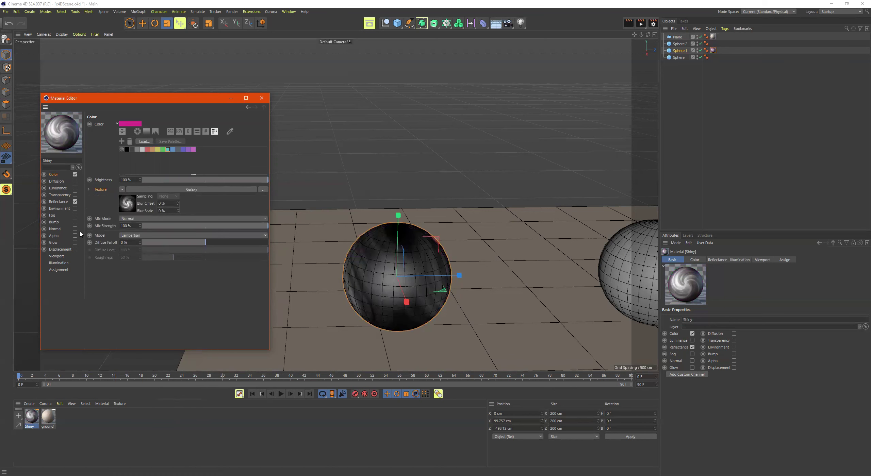
click(123, 189)
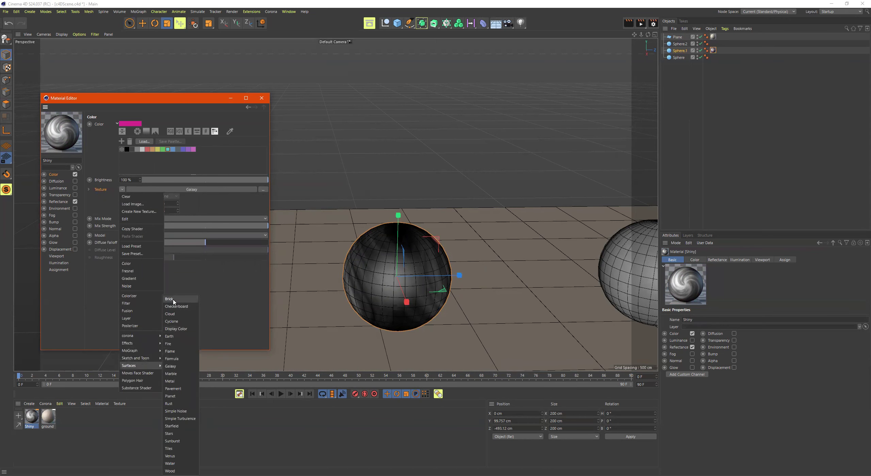
click(175, 305)
alt+drag(439, 255, 80, 214)
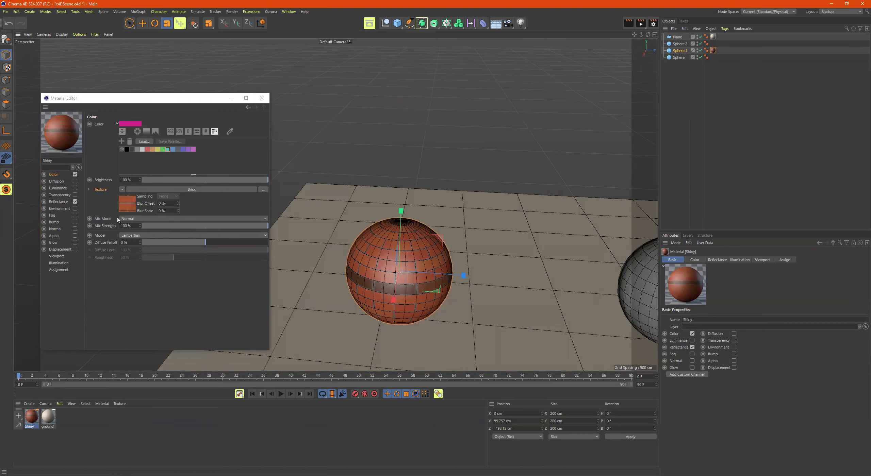
Remove the Brick texture, keep Lambertian diffuse, and reset Diffuse Falloff to 0% after testing it.
right_click(103, 191)
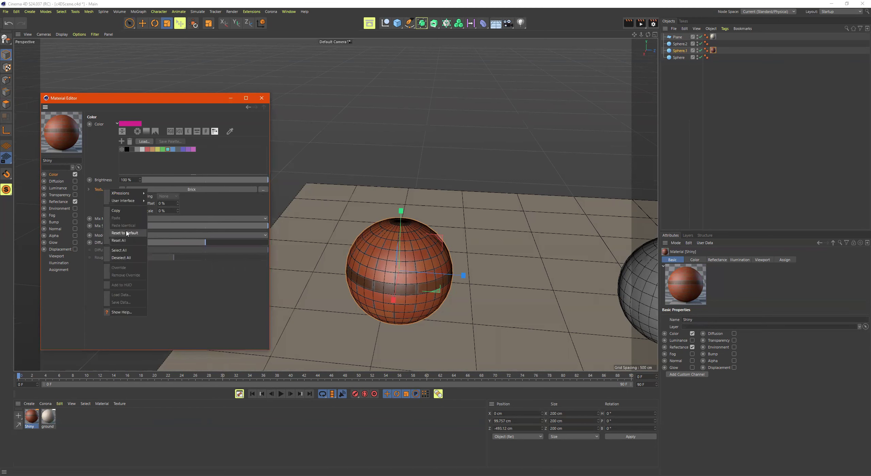
click(126, 234)
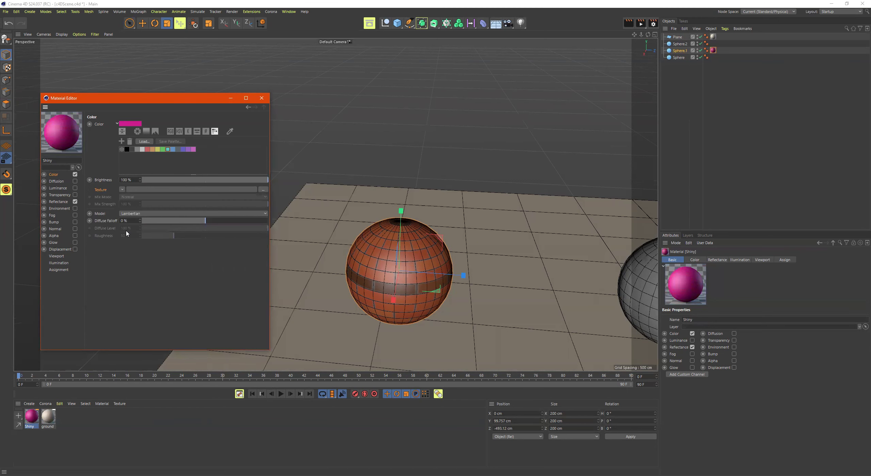
click(235, 214)
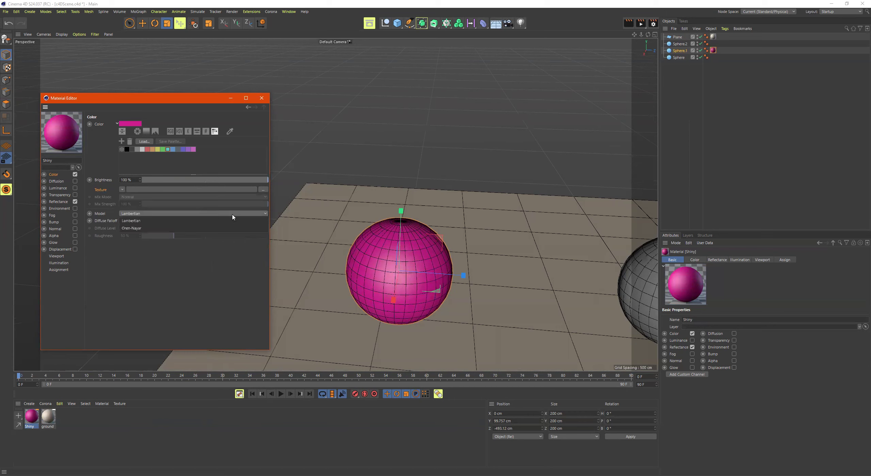
click(197, 285)
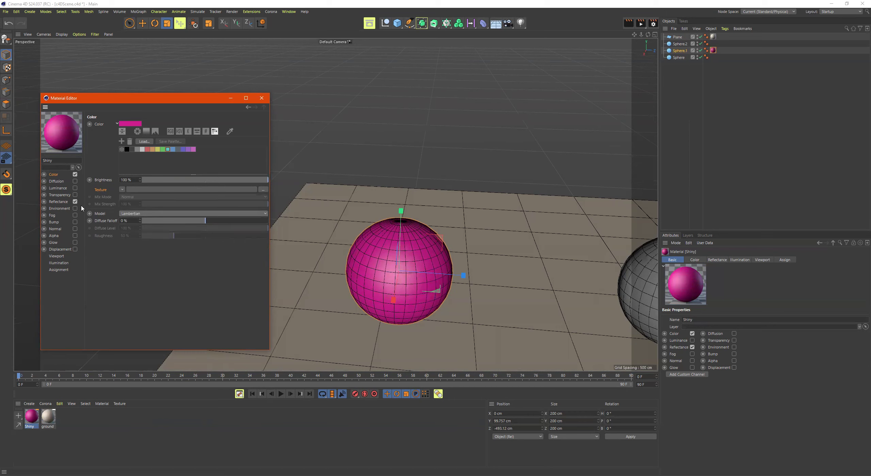
mouse_move(168, 220)
mouse_down()
mouse_move(146, 222)
mouse_move(262, 222)
mouse_move(184, 221)
mouse_up()
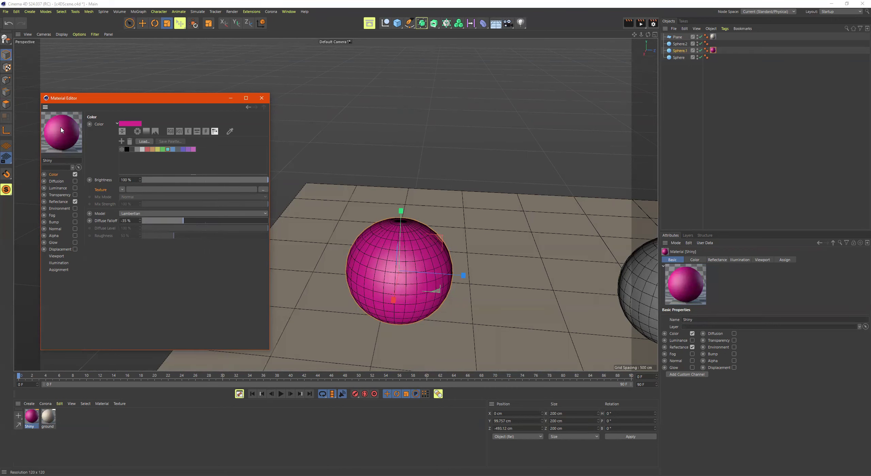
drag(155, 221, 245, 223)
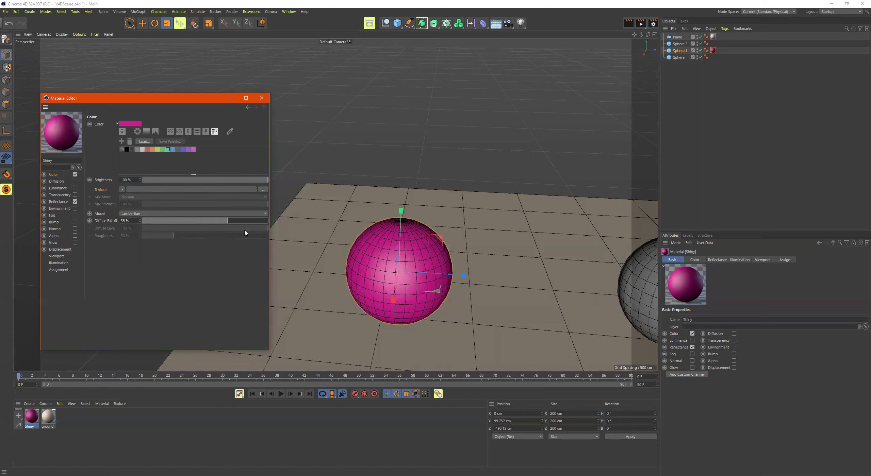
right_click(99, 221)
click(121, 271)
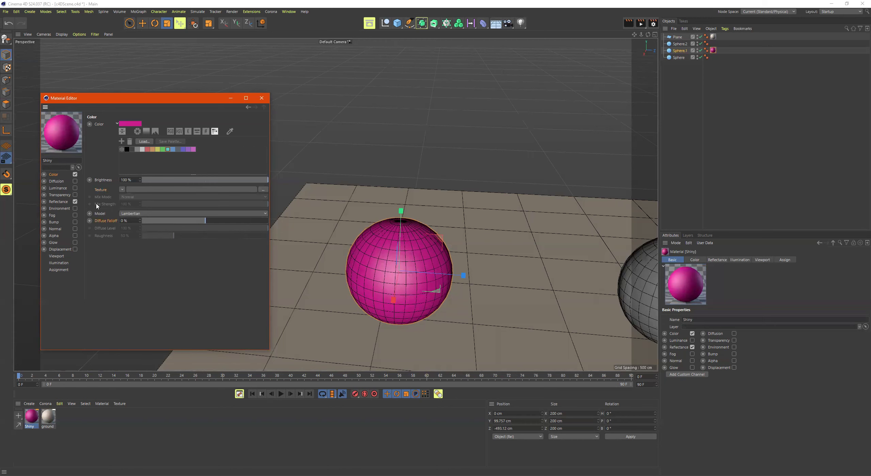
Turn on Shiny's Luminance channel to see the white glow, then turn it off again.
click(61, 181)
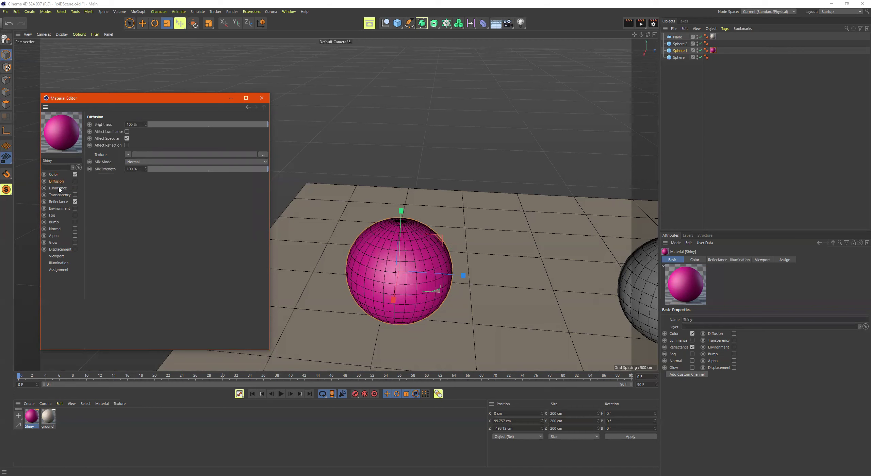
click(61, 189)
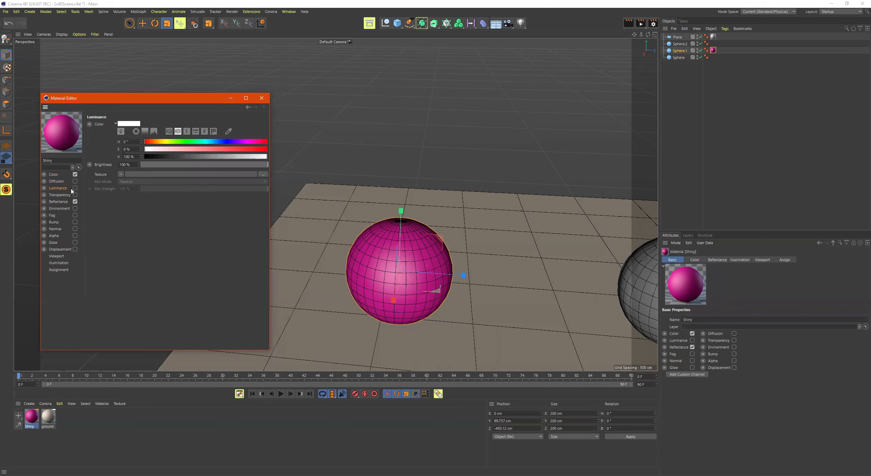
click(75, 189)
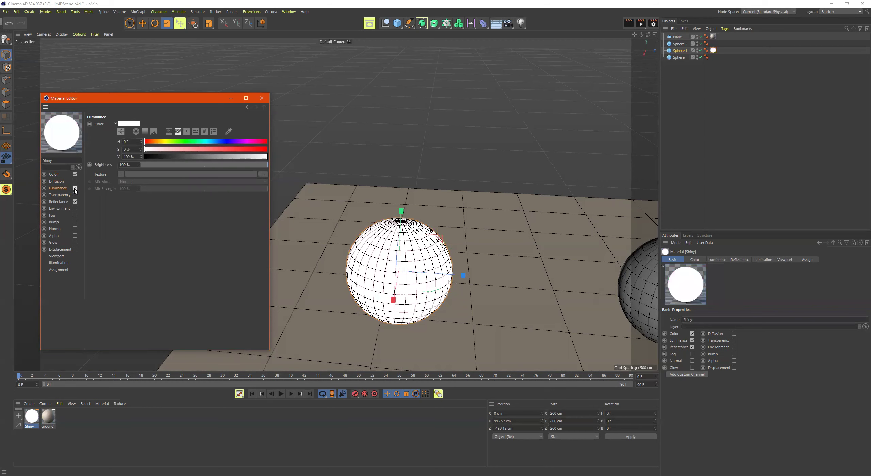
alt+drag(456, 219, 442, 194)
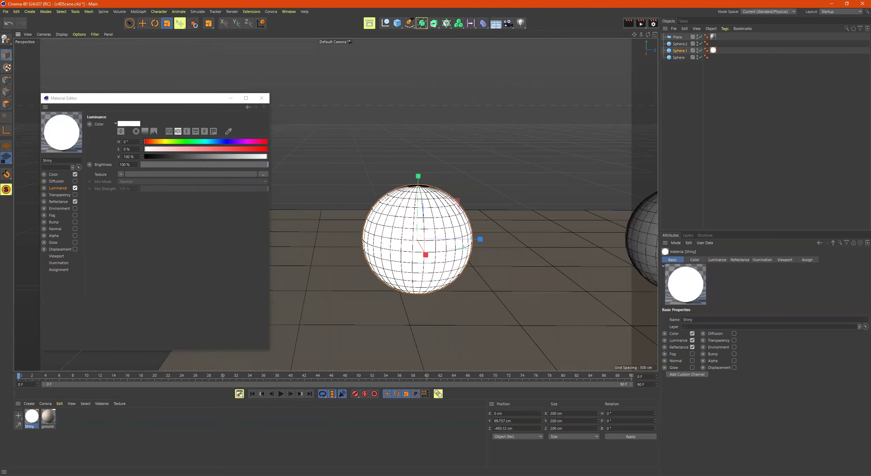
alt+drag(523, 227, 496, 166)
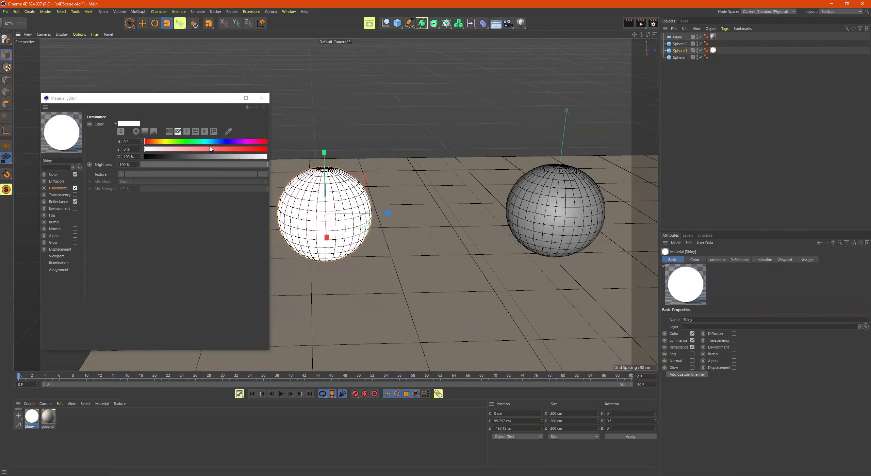
drag(210, 148, 145, 149)
click(75, 188)
Turn on Transparency for Shiny and try the Diamond and Milk refraction presets.
click(63, 196)
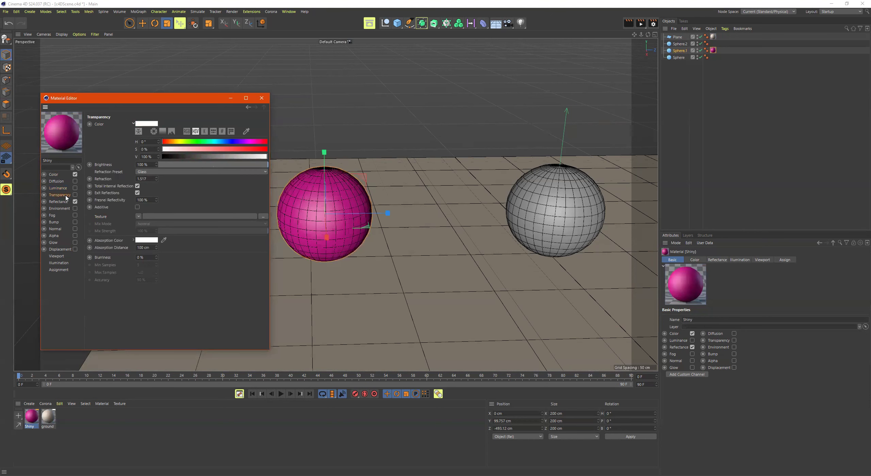
click(74, 196)
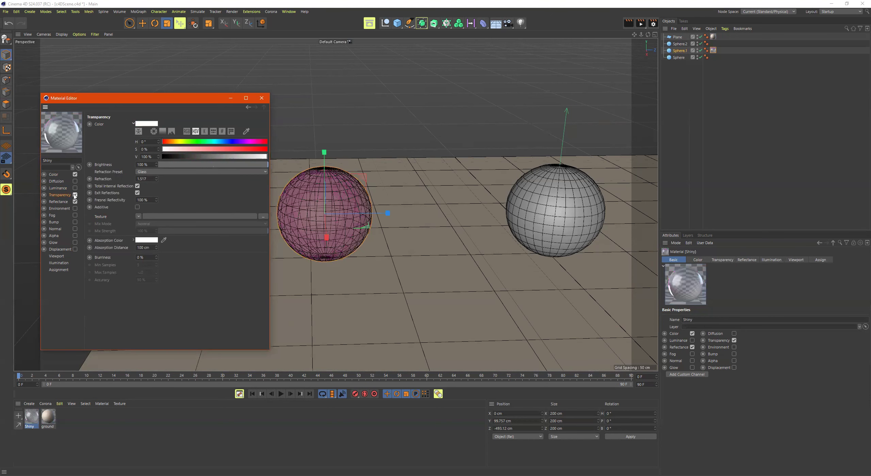
scroll(364, 216, up, 2)
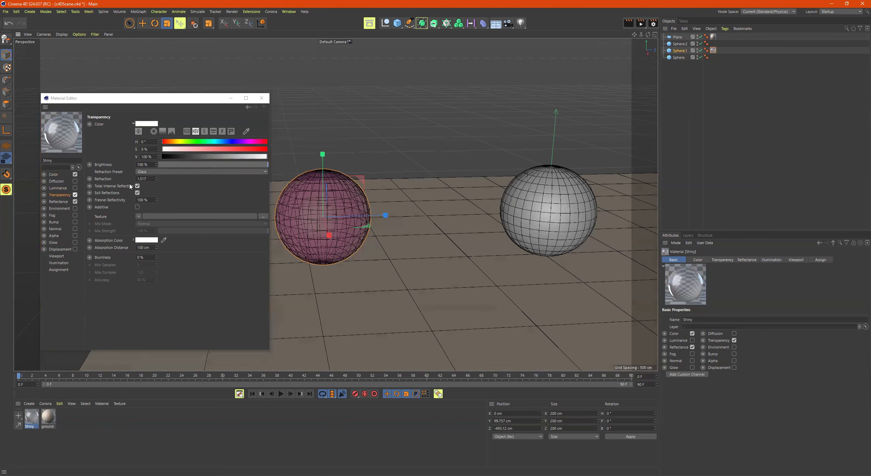
click(153, 173)
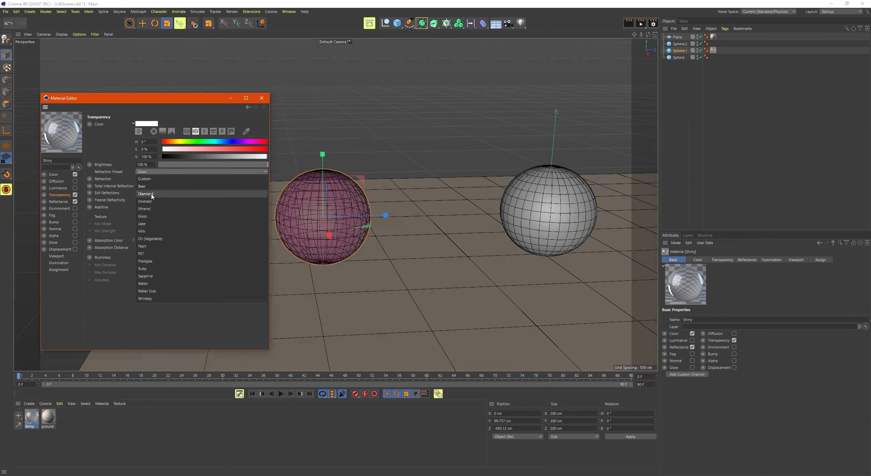
click(152, 195)
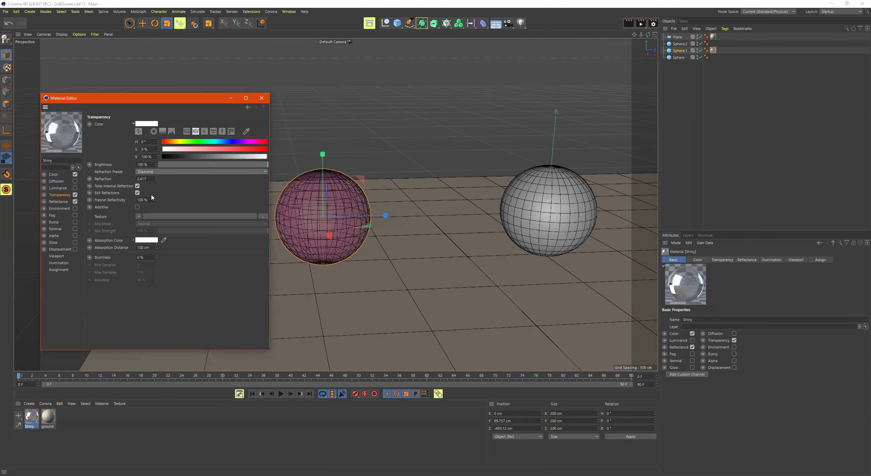
click(153, 172)
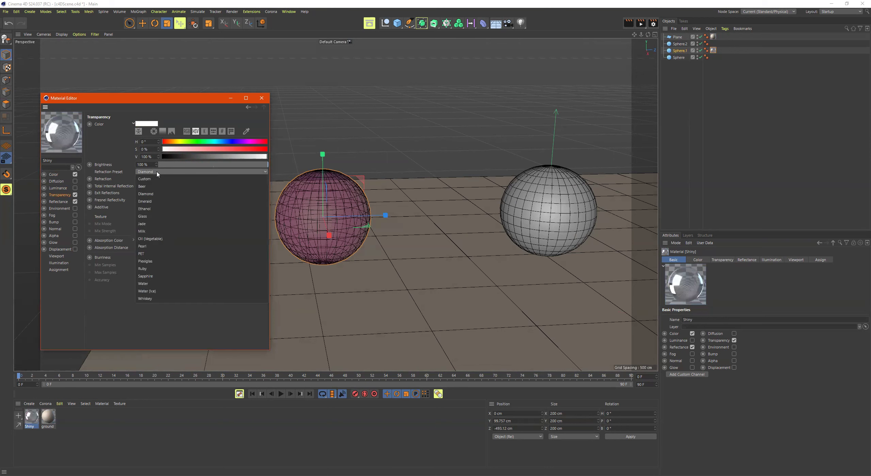
click(153, 231)
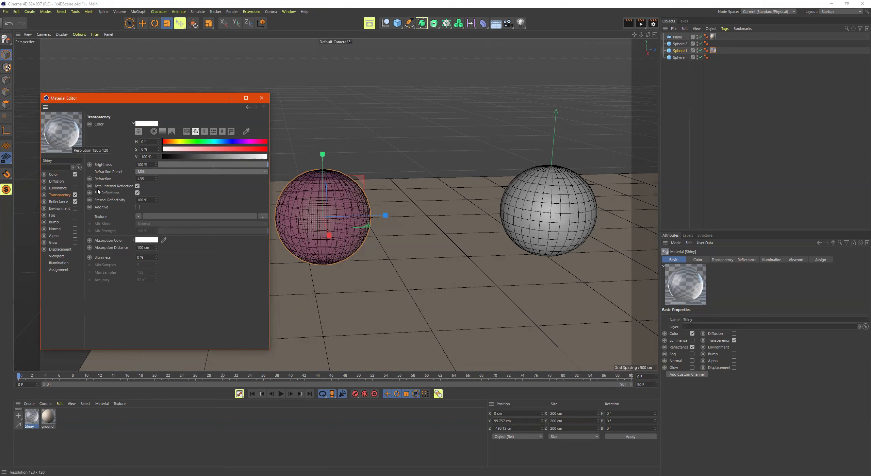
Try the Ruby preset, then enter a custom Refraction of 1.2.
click(166, 172)
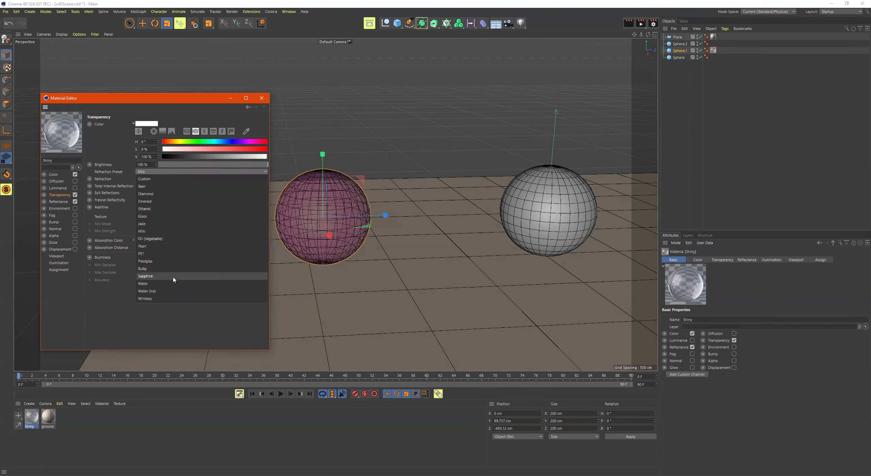
click(171, 268)
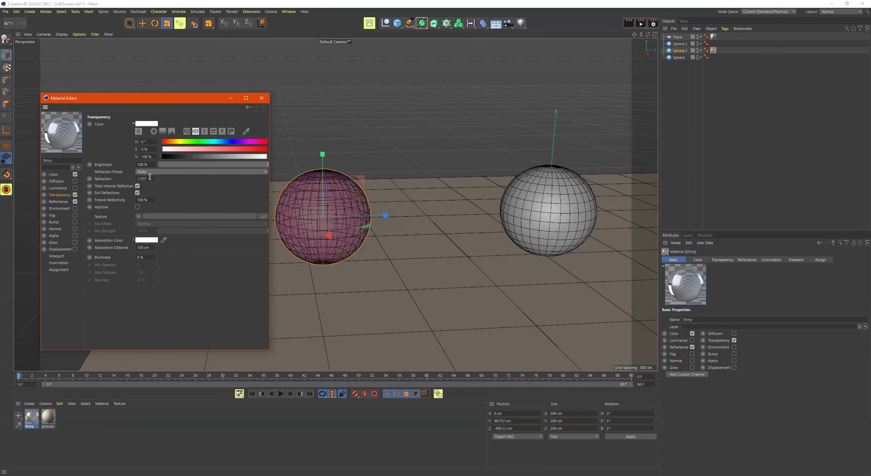
drag(151, 177, 110, 174)
text(1.2)
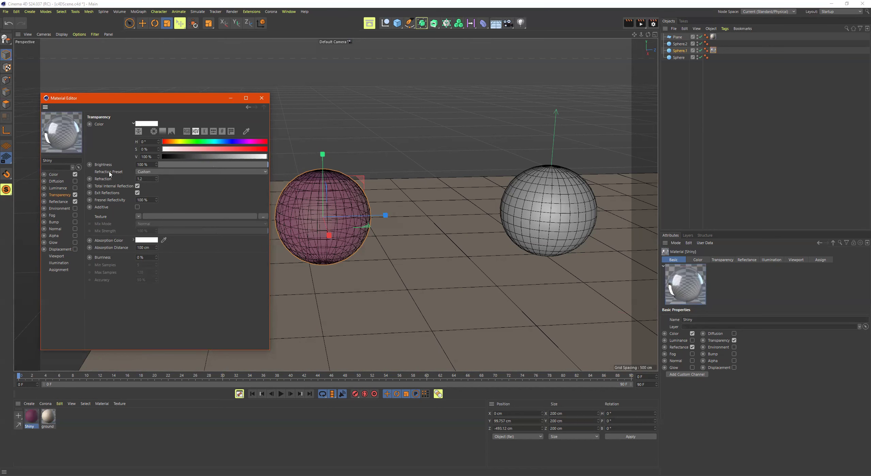
key(Return)
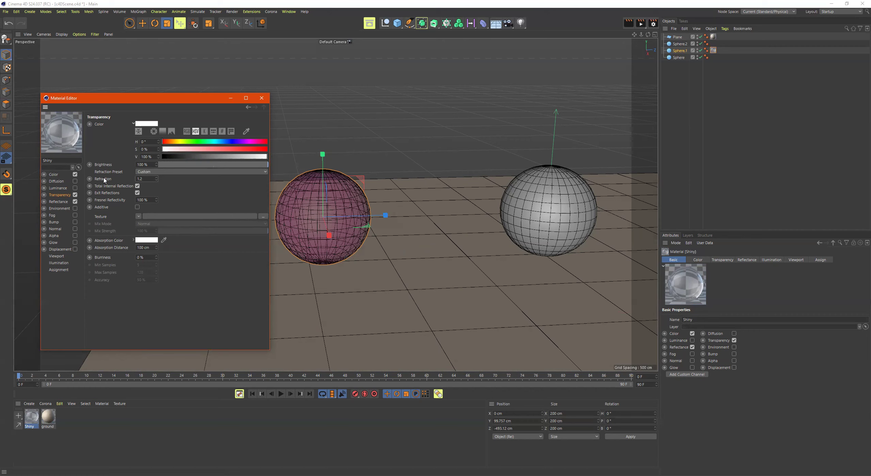
Apply the Water refraction preset, leaving Refraction at 1.333.
click(155, 172)
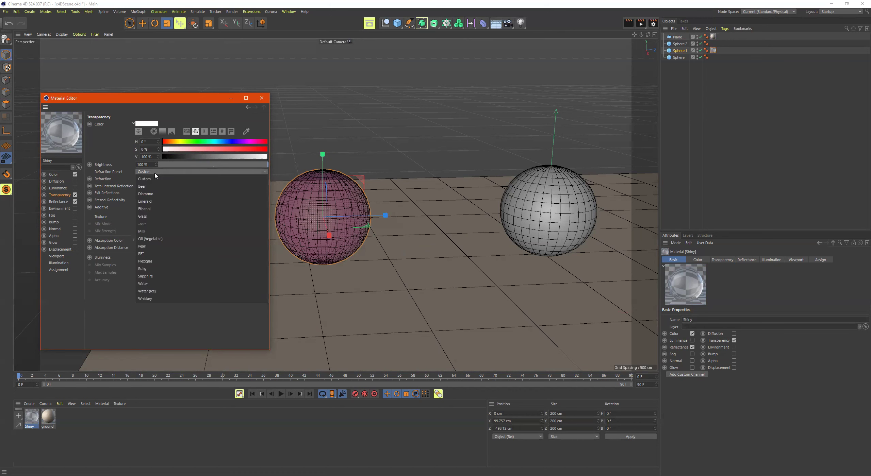
click(159, 284)
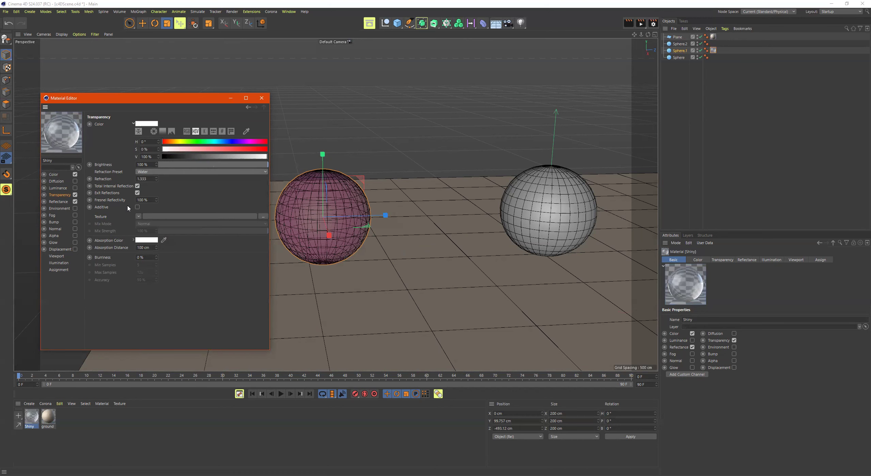
drag(146, 179, 138, 179)
click(138, 180)
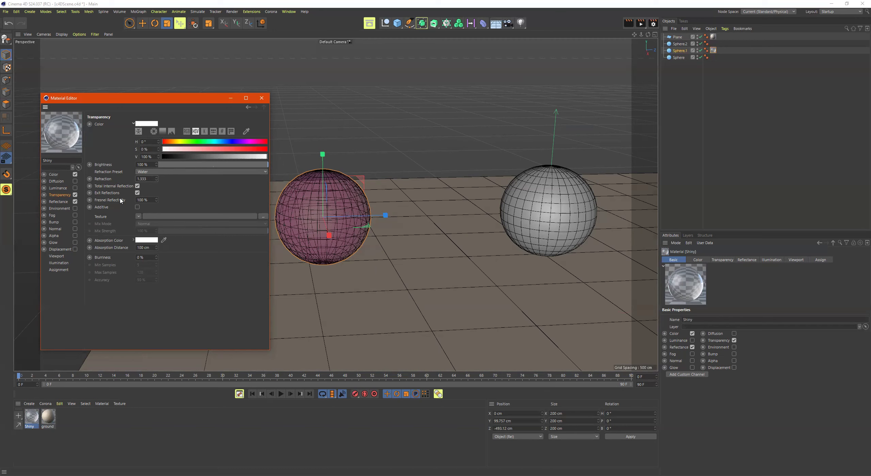
Test Total Internal Reflection and Exit Reflections, leaving both on and Fresnel reflectivity at 100%.
click(138, 186)
click(137, 186)
click(137, 186)
click(137, 186)
click(137, 186)
click(138, 193)
click(137, 193)
drag(156, 200, 156, 200)
key(ctrl+z)
Try several transparency brightness values, finally restoring V to 100%.
drag(205, 157, 267, 158)
click(225, 157)
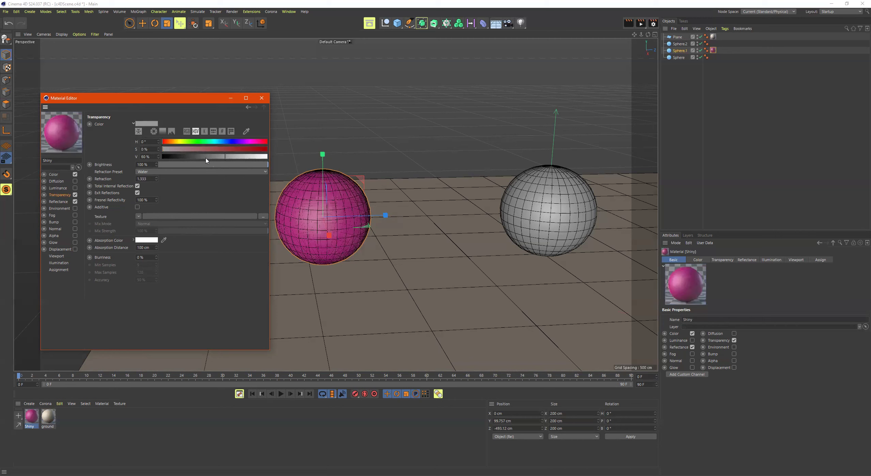
click(196, 157)
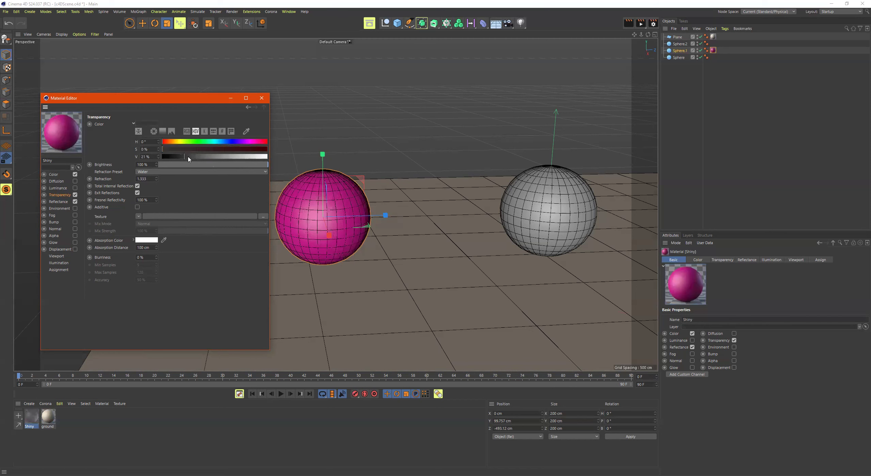
click(250, 157)
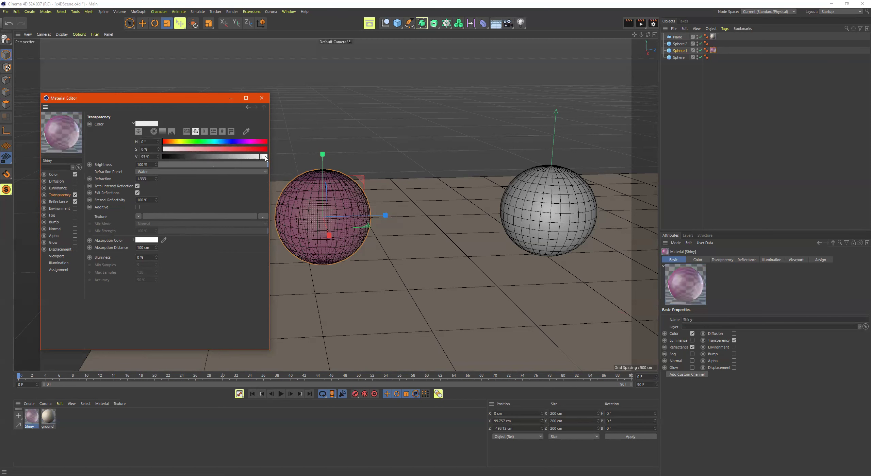
click(237, 157)
click(247, 157)
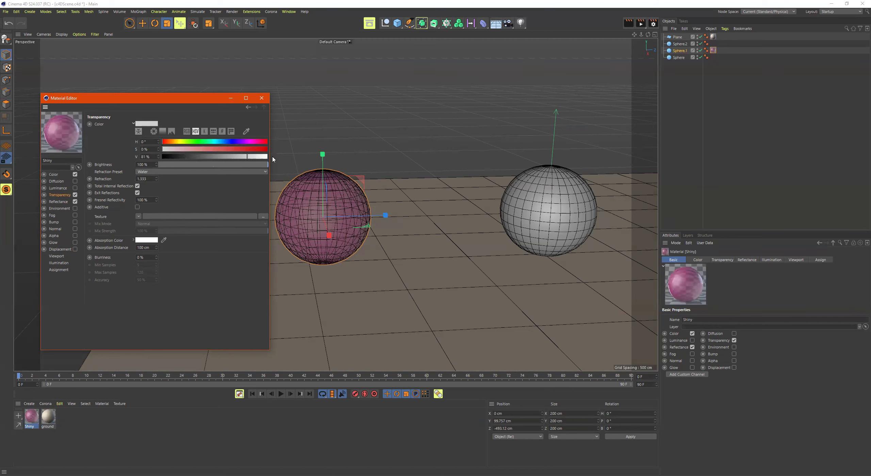
drag(246, 157, 273, 156)
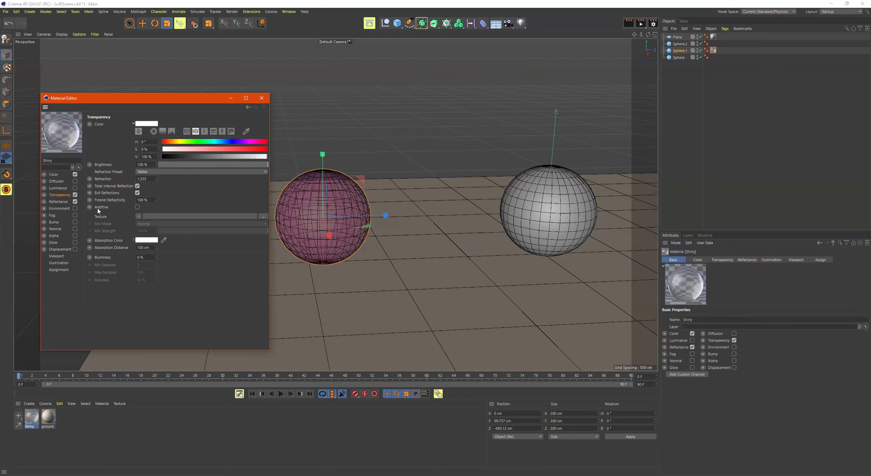
Switch off Transparency so the sphere turns solid magenta, and show the Reflectance Default Specular layer.
click(75, 194)
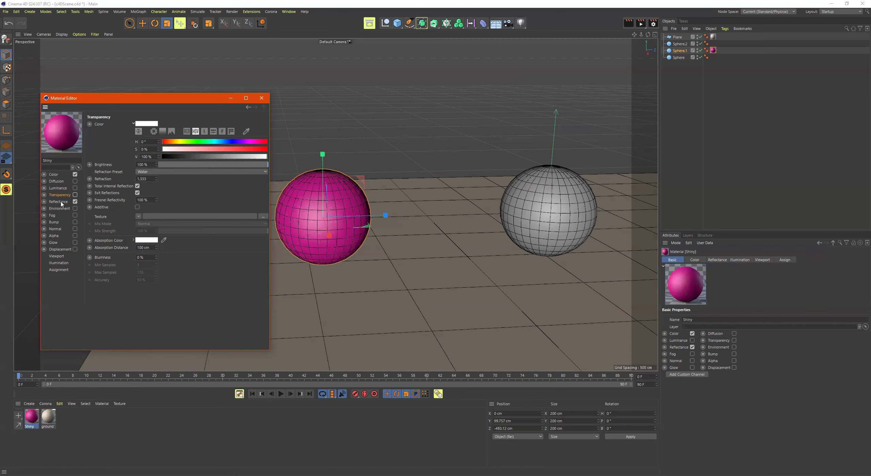
click(59, 202)
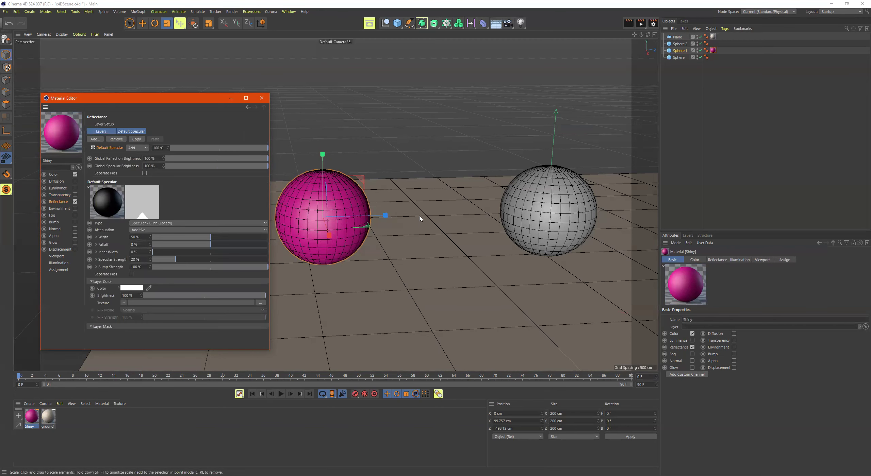
scroll(413, 221, up, 3)
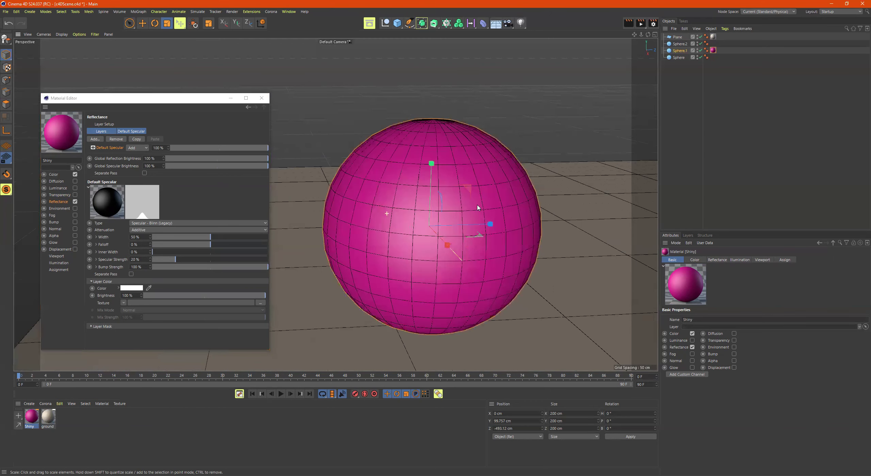
alt+drag(485, 206, 476, 206)
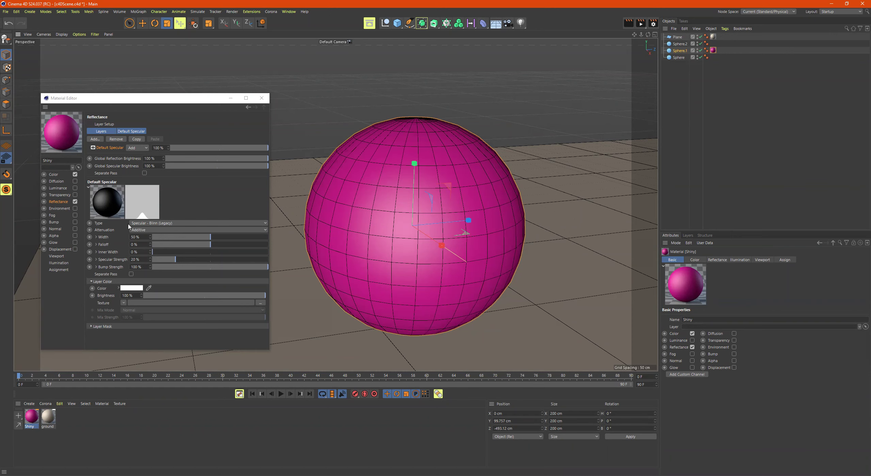
Set the Default Specular type to Beckmann and adjust Roughness to about 26%.
click(152, 223)
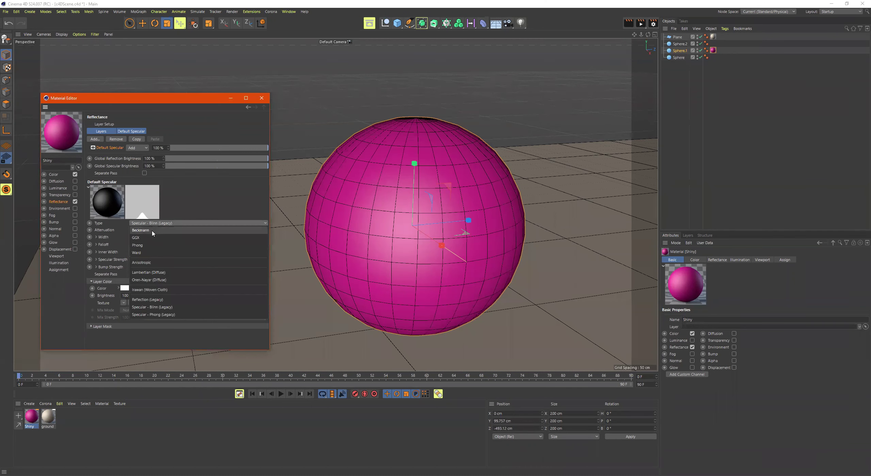
click(152, 230)
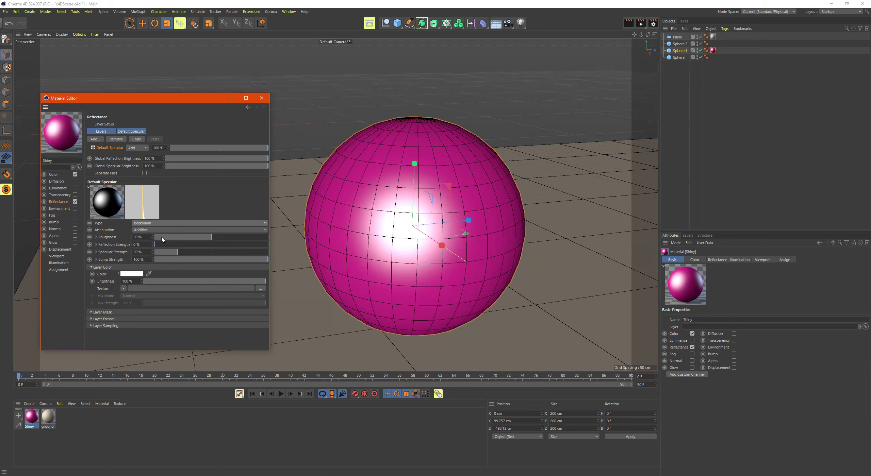
click(96, 238)
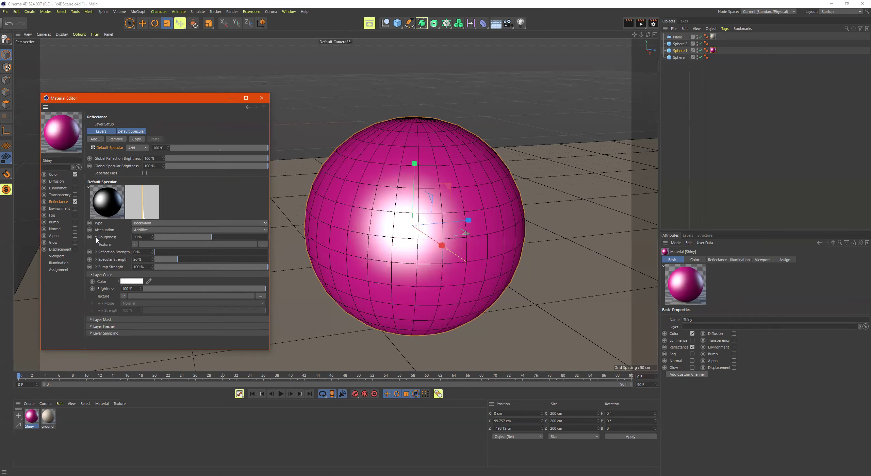
click(97, 238)
mouse_move(171, 237)
mouse_down()
mouse_move(149, 238)
mouse_move(258, 239)
mouse_move(165, 239)
mouse_move(183, 239)
mouse_up()
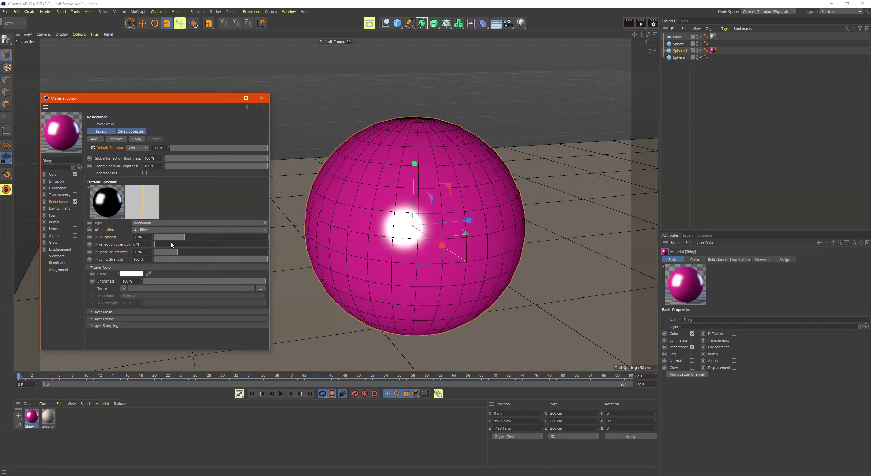
Set Reflection Strength to 0% and Specular Strength to 10%.
click(195, 245)
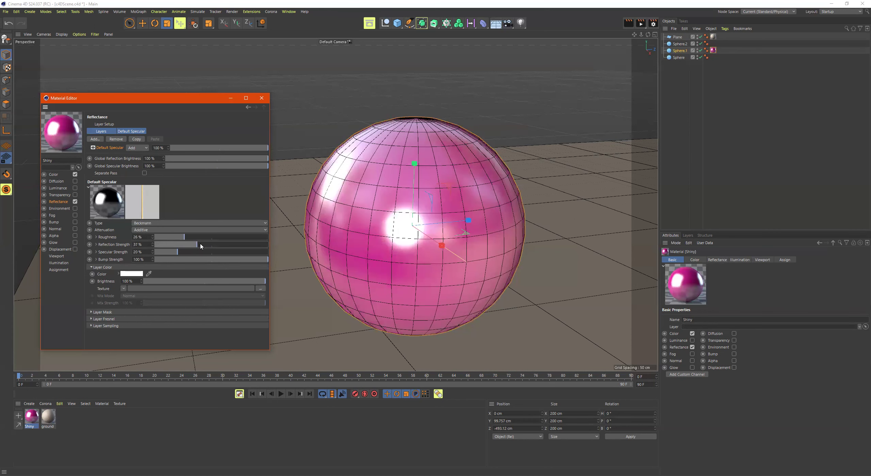
drag(201, 246, 285, 257)
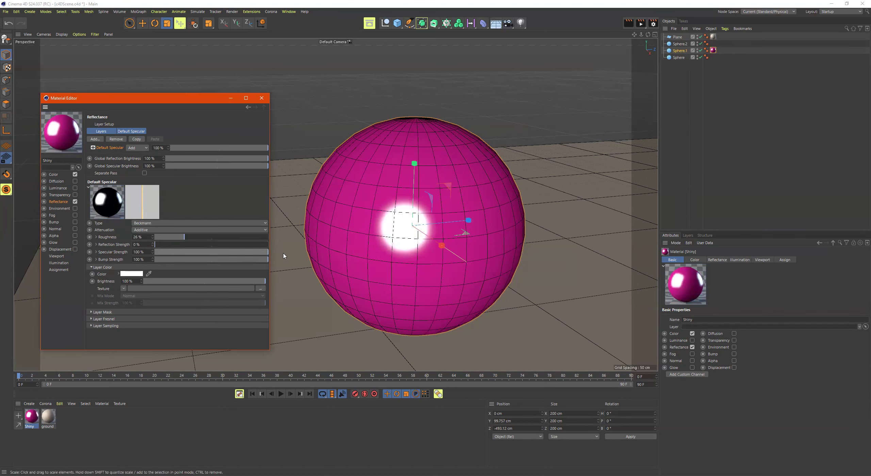
click(209, 252)
drag(209, 252, 186, 252)
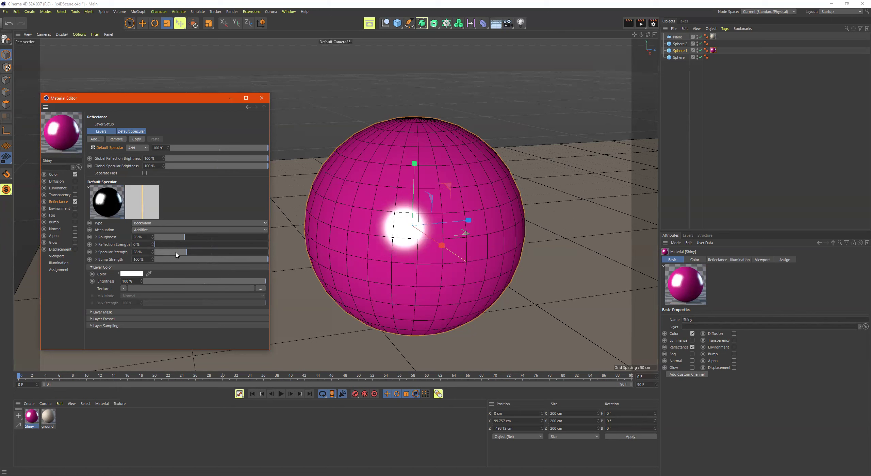
mouse_move(179, 252)
mouse_down()
mouse_move(165, 252)
mouse_move(260, 252)
mouse_move(174, 253)
mouse_up()
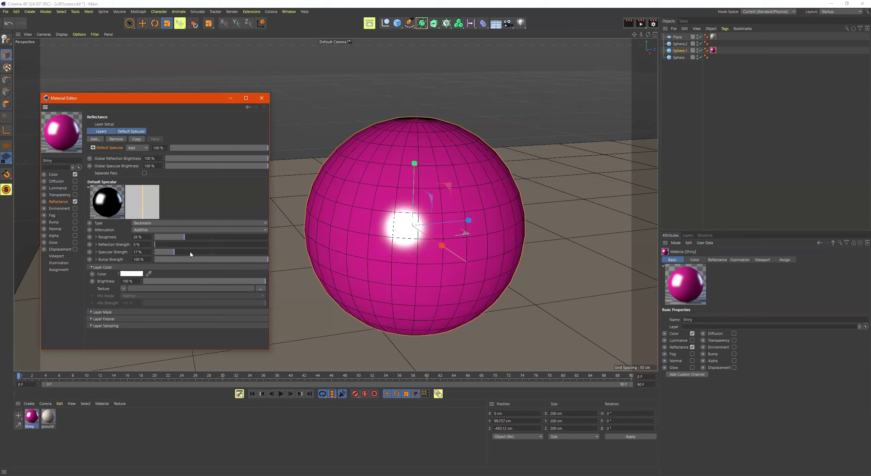
mouse_move(190, 254)
mouse_down()
mouse_move(156, 242)
mouse_move(238, 240)
mouse_move(167, 240)
mouse_move(200, 239)
mouse_move(183, 239)
mouse_up()
Try GGX for the specular layer, then return it to Beckmann.
click(151, 224)
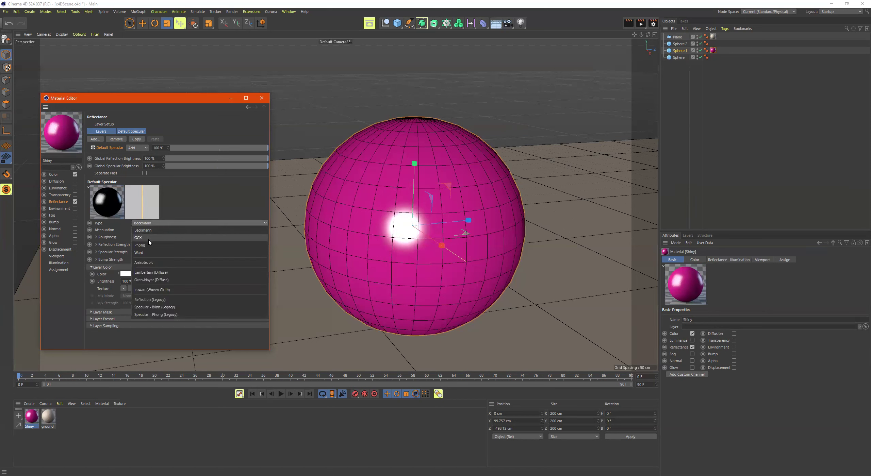
click(148, 240)
mouse_move(178, 239)
mouse_down()
mouse_move(214, 238)
mouse_move(164, 237)
mouse_move(183, 238)
mouse_up()
click(163, 223)
click(161, 233)
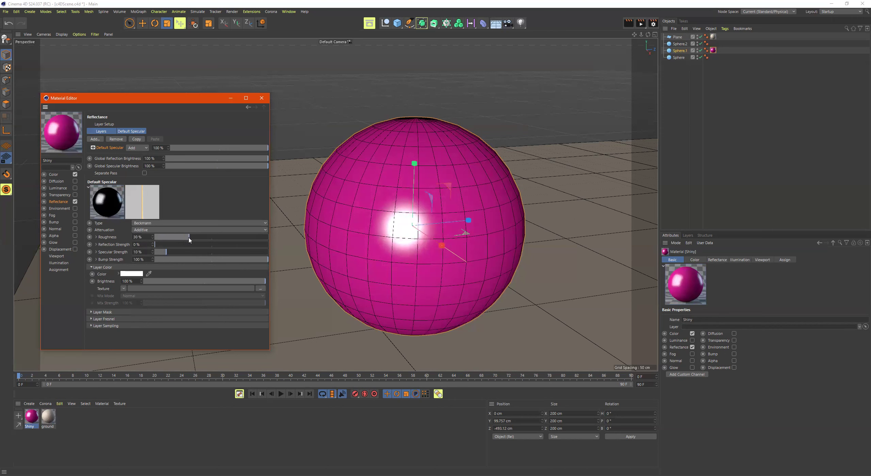
drag(182, 240, 159, 248)
Set Roughness 24%, Specular Strength 19% and Reflection Strength 8%.
click(186, 237)
click(170, 252)
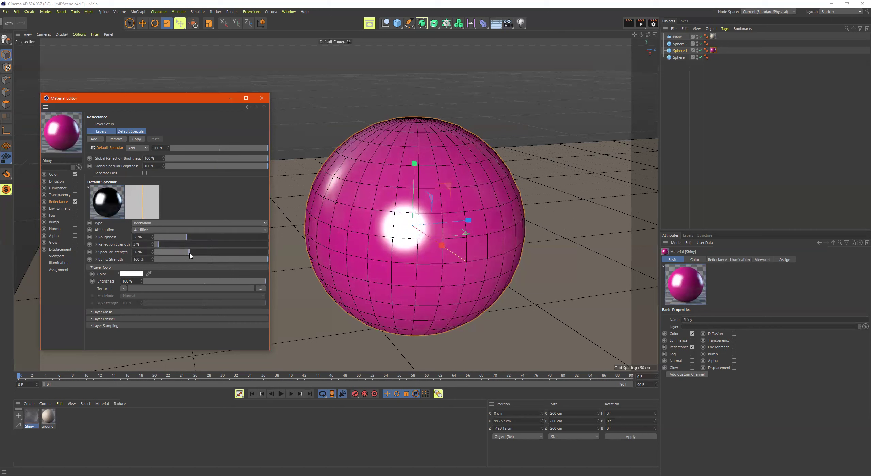
click(199, 252)
drag(199, 252, 182, 237)
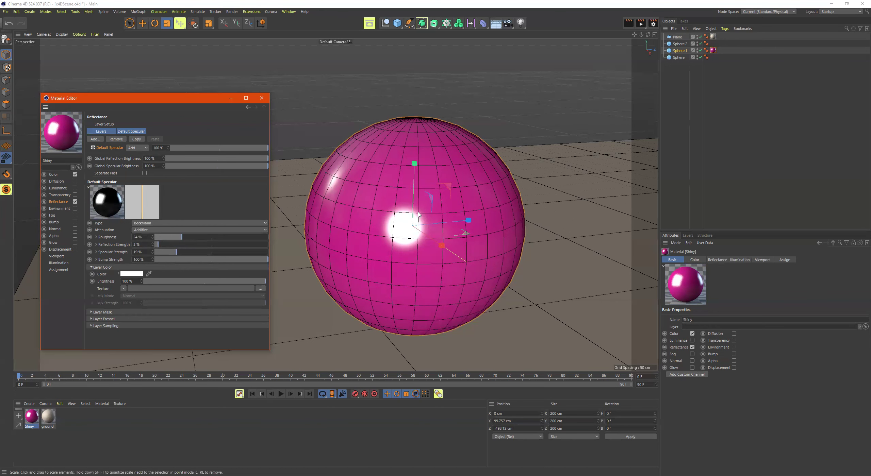
alt+drag(420, 217, 638, 68)
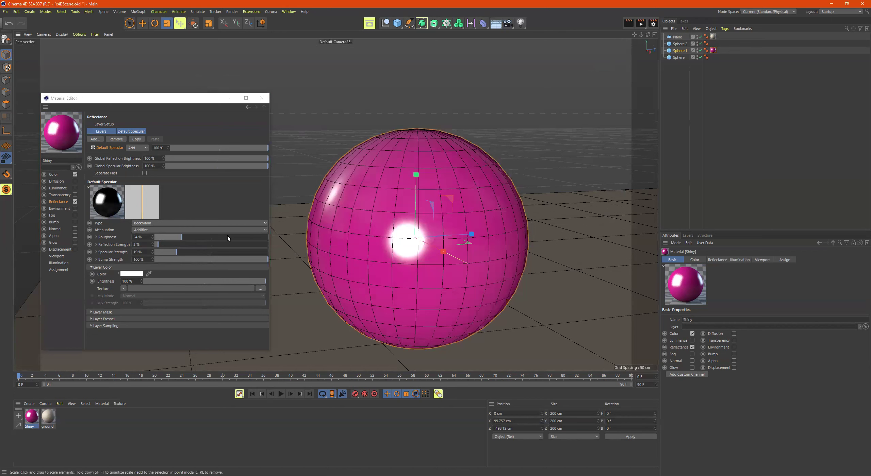
click(163, 244)
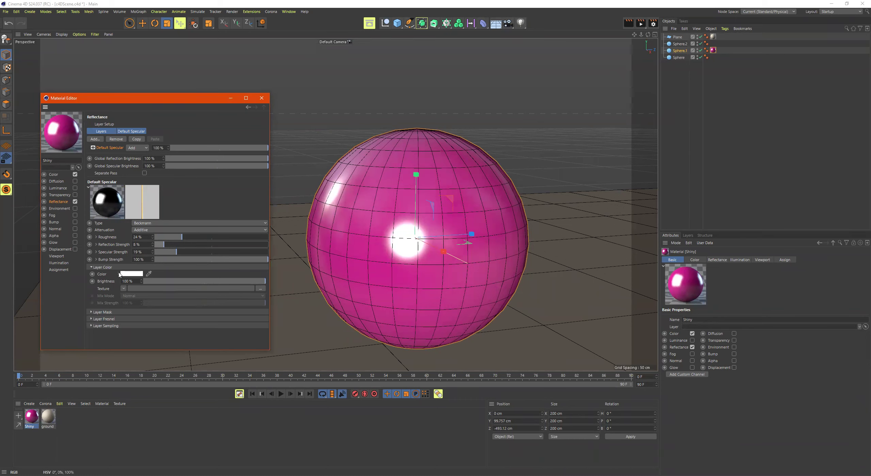
Try a darker pink Layer Color, then cancel to keep it white.
click(132, 274)
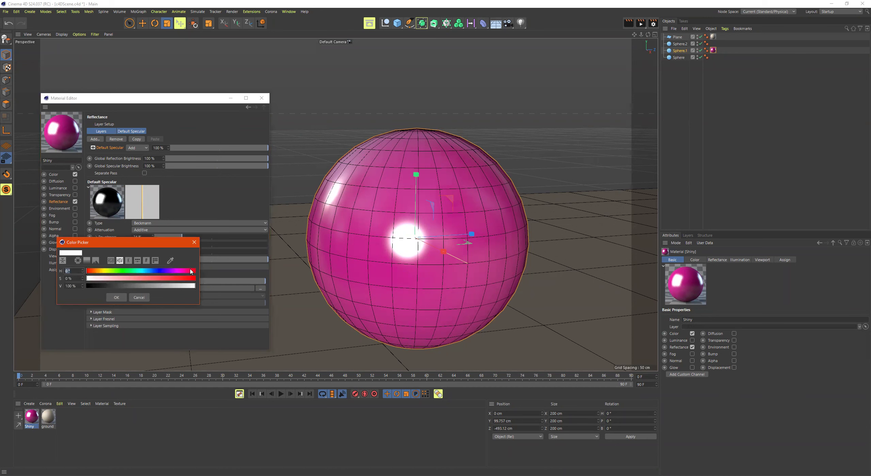
click(190, 271)
click(176, 271)
drag(170, 287, 118, 286)
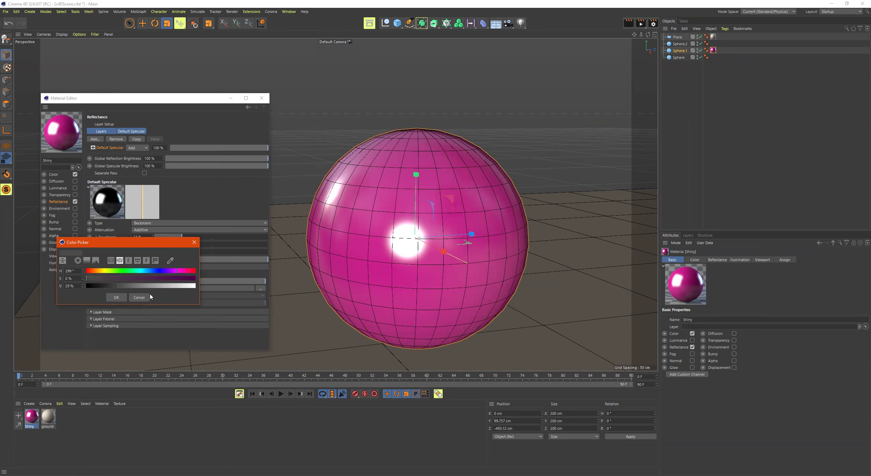
click(138, 298)
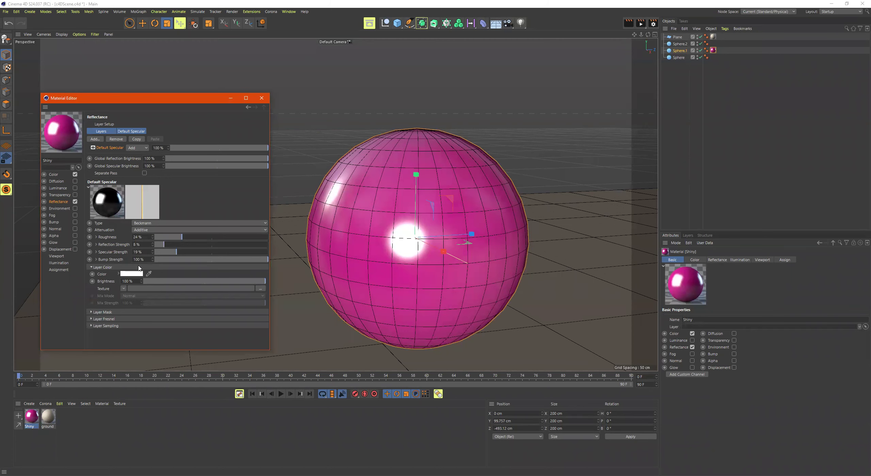
Expand Layer Fresnel and, after trying Dielectric, set the Fresnel type to Conductor.
click(124, 319)
scroll(160, 301, down, 1)
click(138, 304)
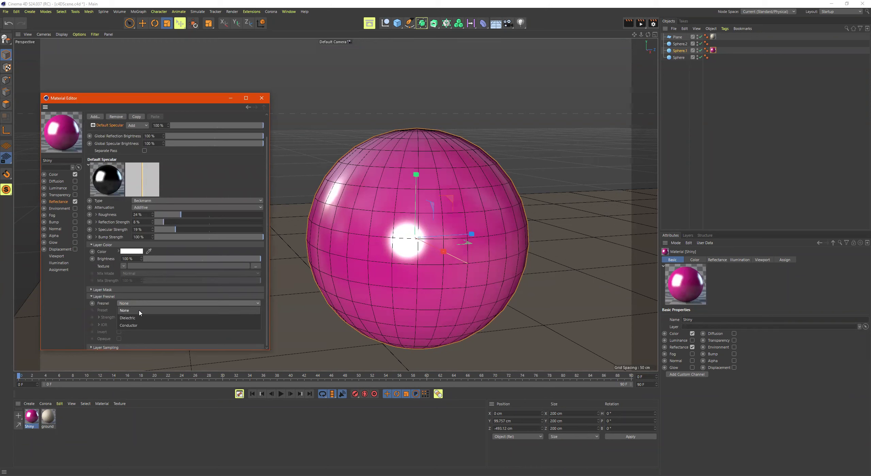
click(71, 302)
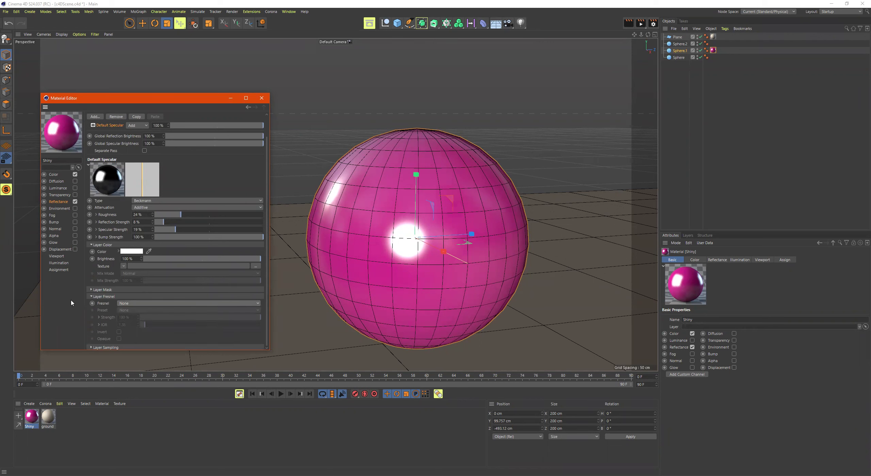
click(130, 305)
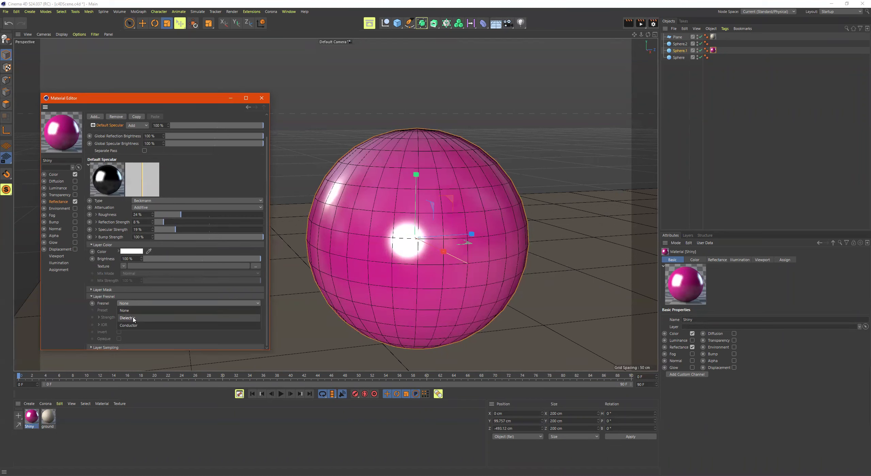
click(131, 319)
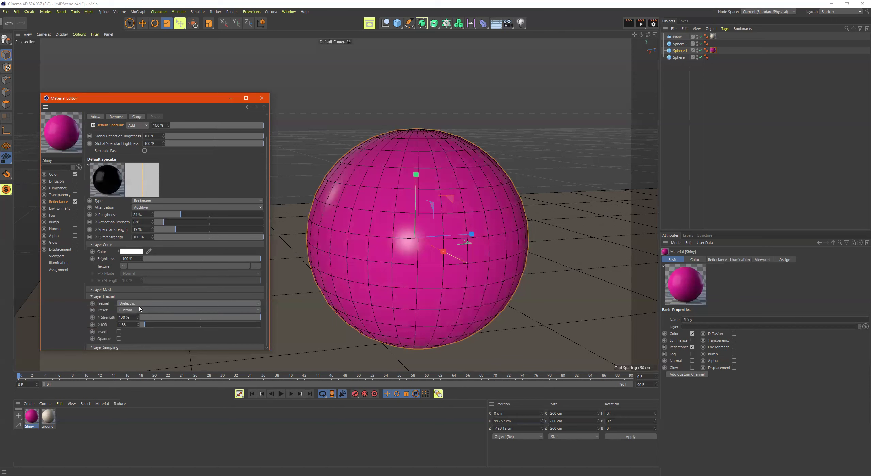
click(139, 304)
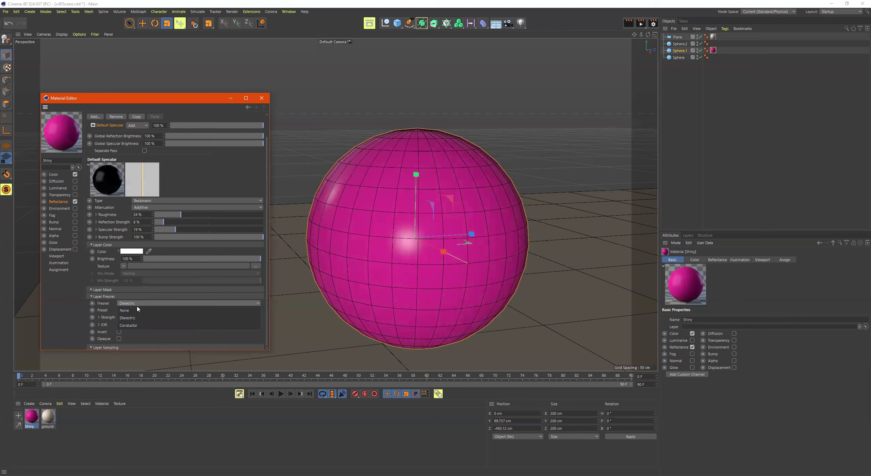
click(136, 326)
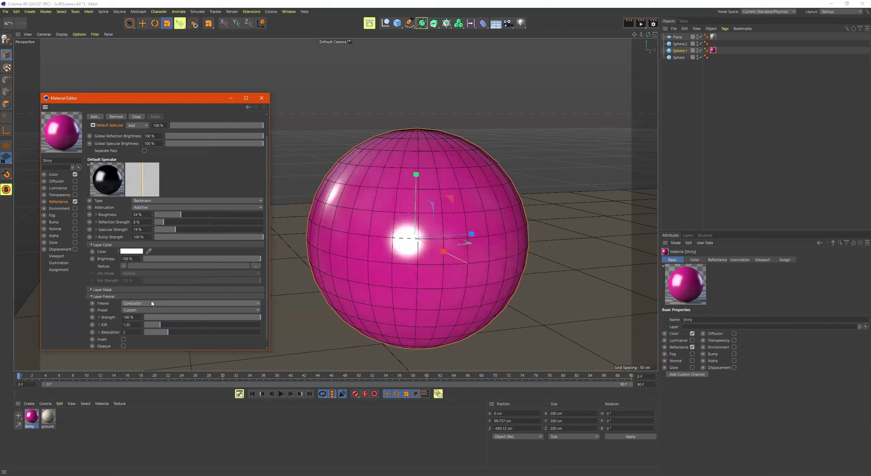
click(152, 303)
click(151, 303)
click(148, 303)
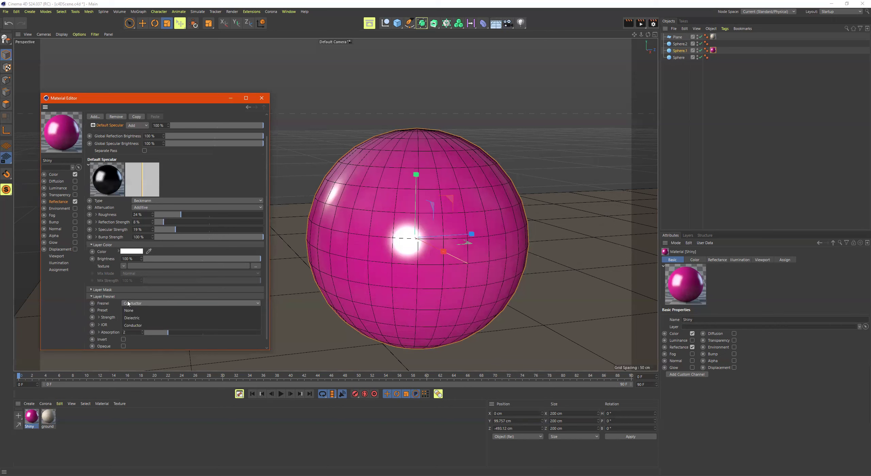
click(289, 450)
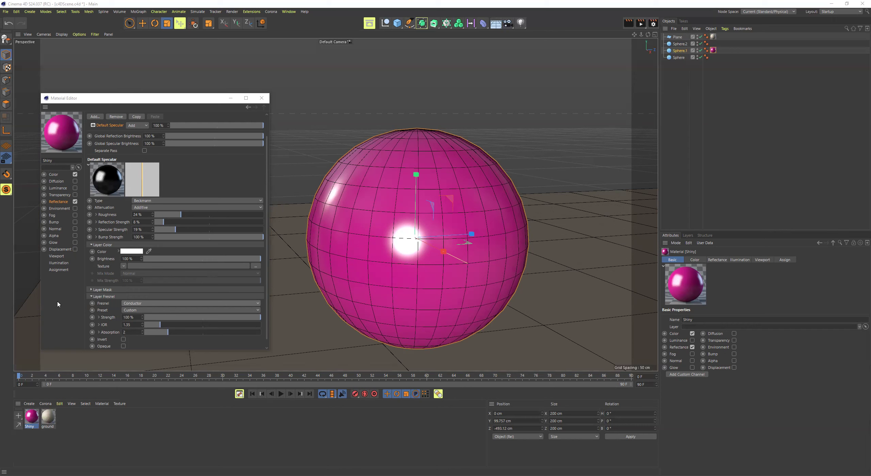
After trying None, set Fresnel to Conductor with the Aluminum preset.
click(141, 303)
click(142, 303)
click(142, 303)
click(140, 310)
click(140, 303)
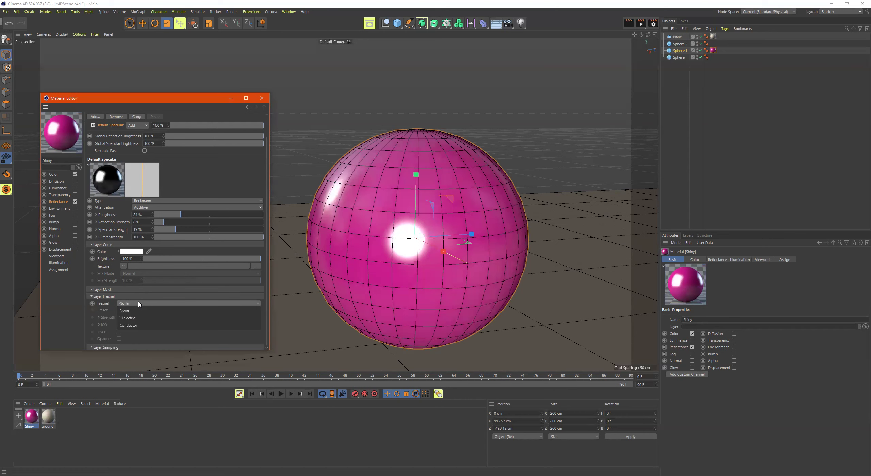
click(139, 325)
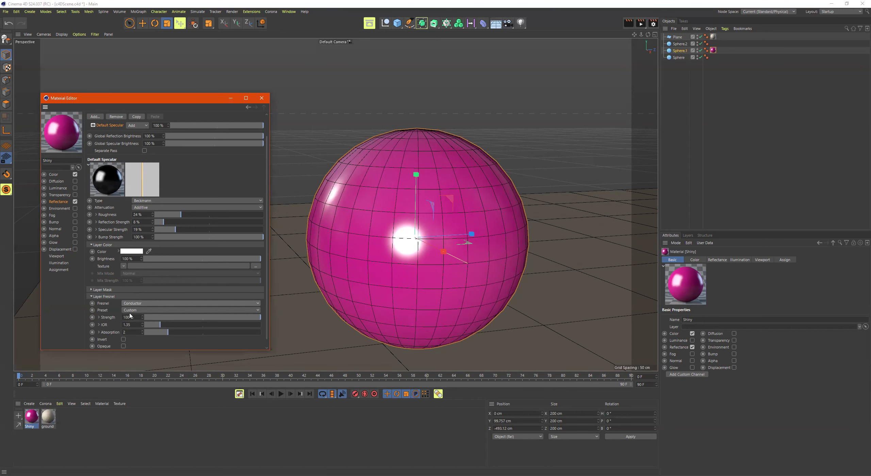
click(132, 310)
click(132, 317)
scroll(132, 316, down, 1)
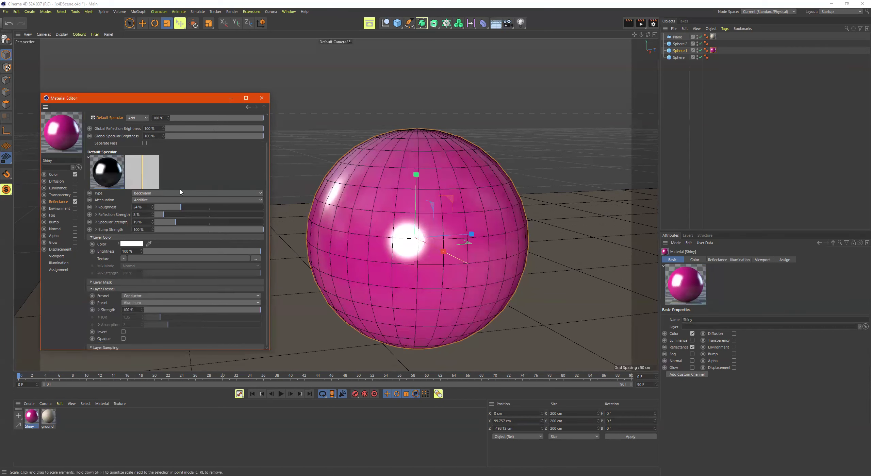
click(136, 304)
click(136, 303)
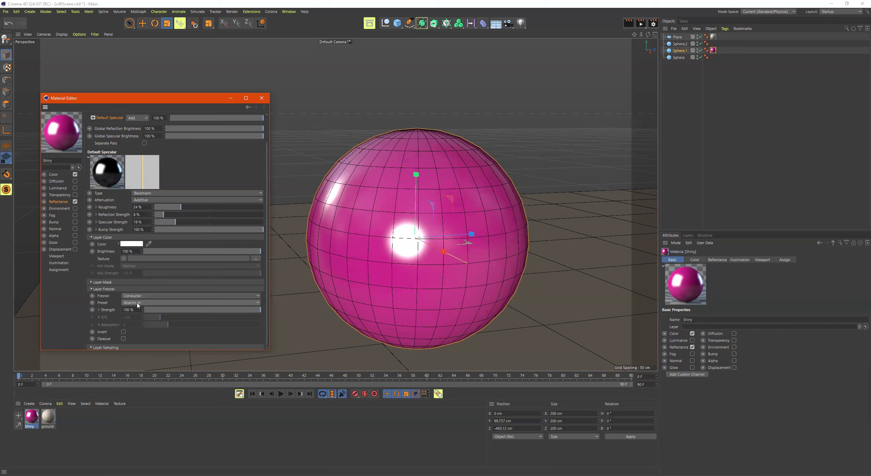
Look at the Dielectric presets, then switch the Fresnel type back to Conductor.
click(130, 296)
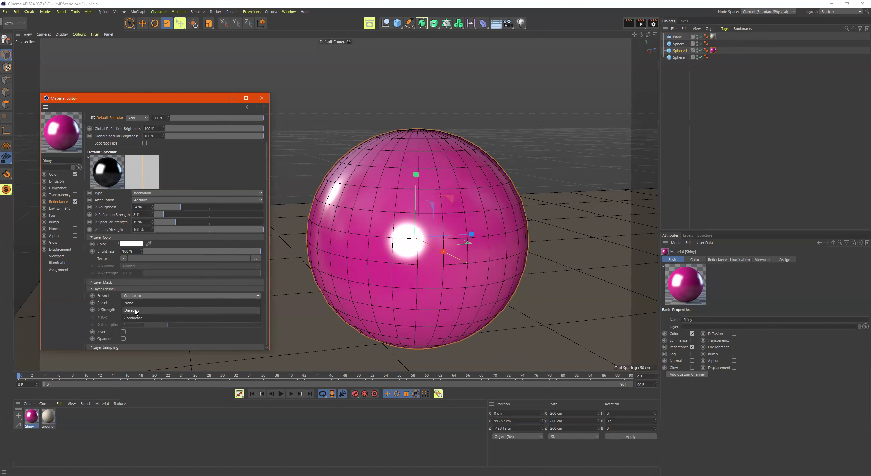
click(132, 310)
click(134, 310)
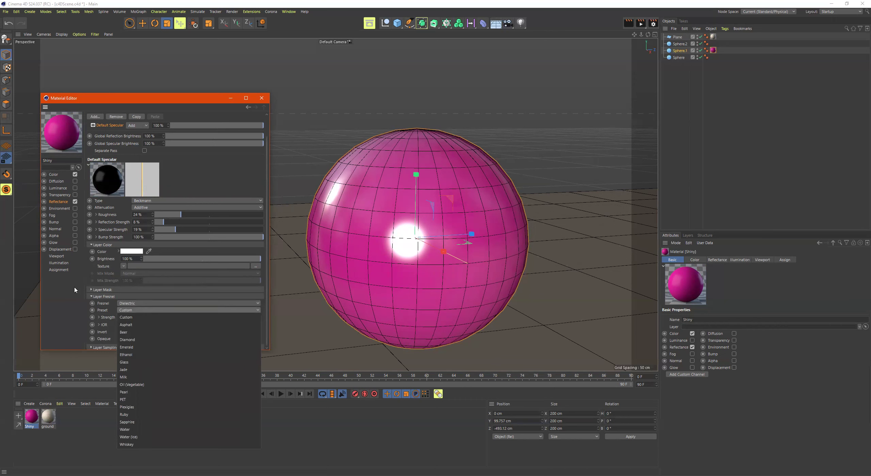
click(62, 326)
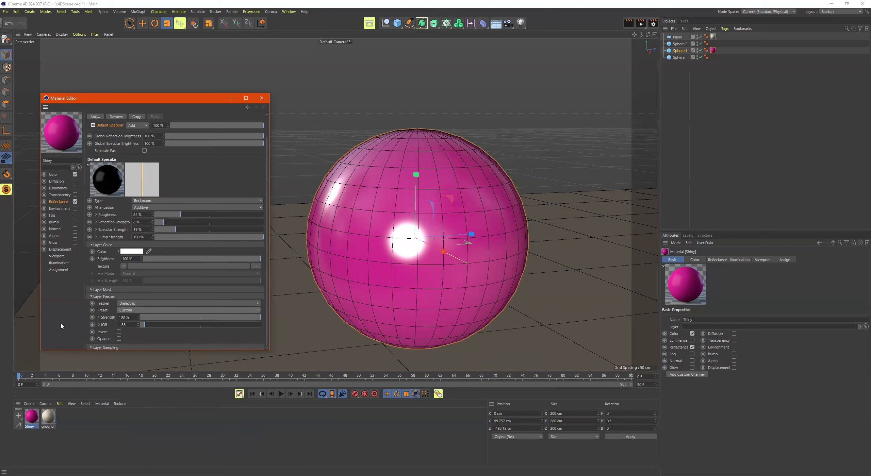
click(143, 304)
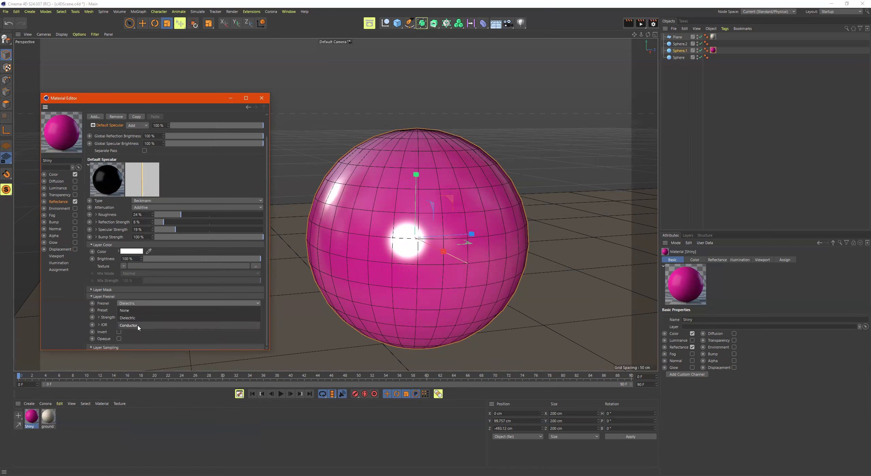
click(140, 311)
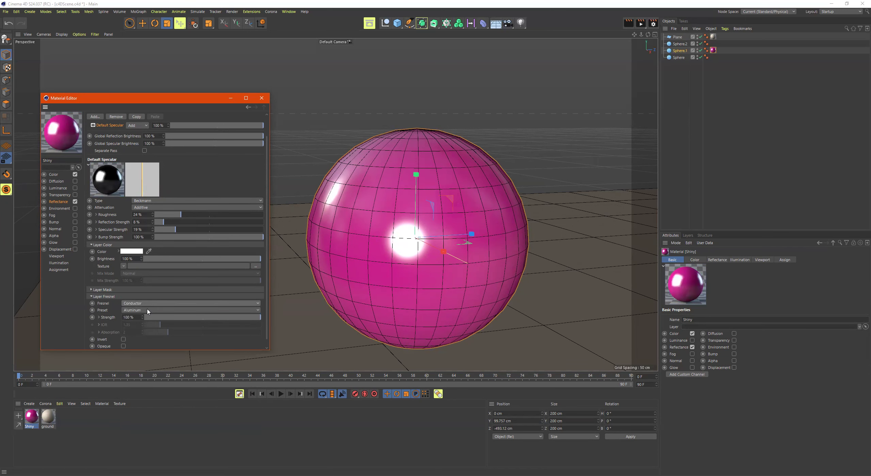
Try the Vanadium and Tungsten conductor presets, then settle on Silver.
click(147, 310)
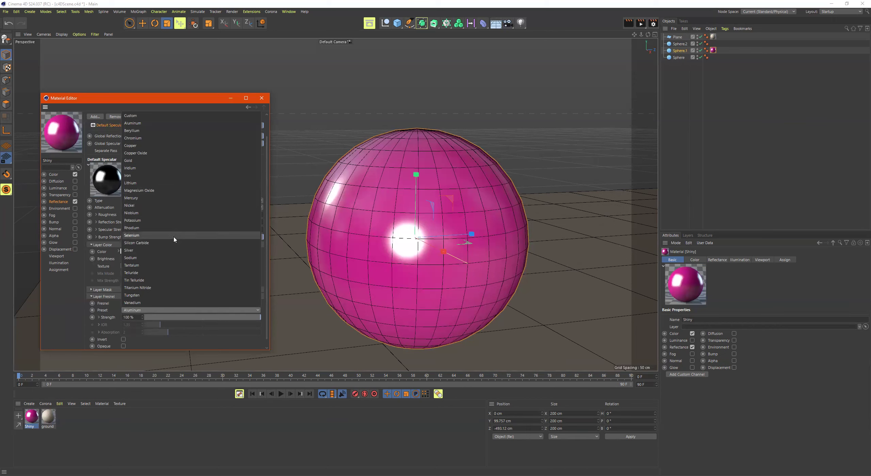
click(165, 302)
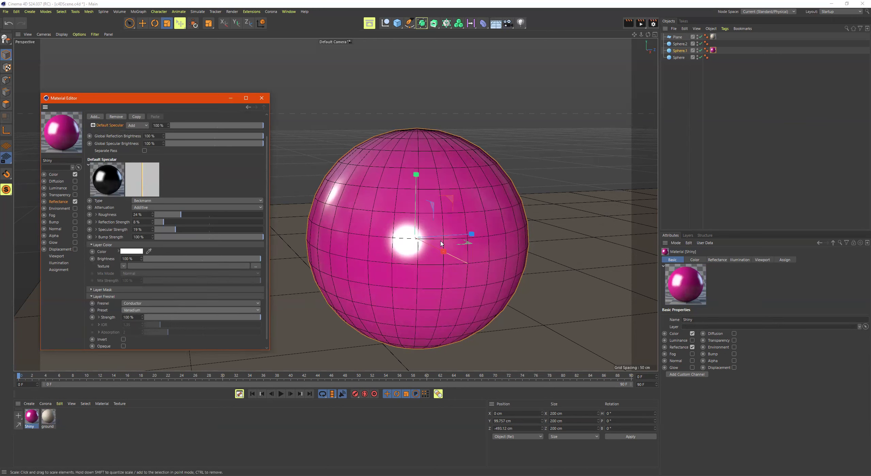
click(161, 310)
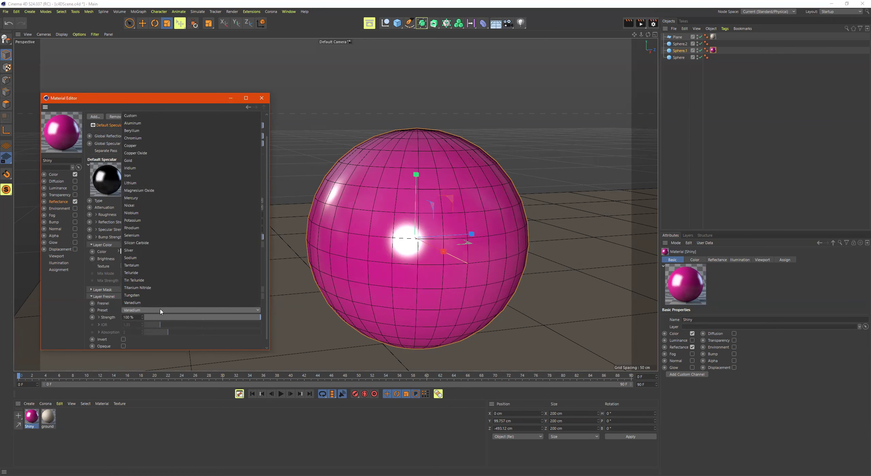
click(157, 294)
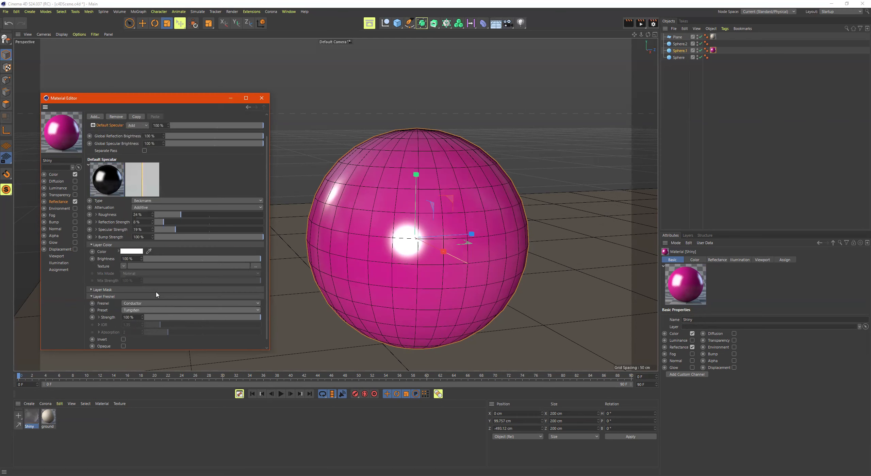
click(148, 310)
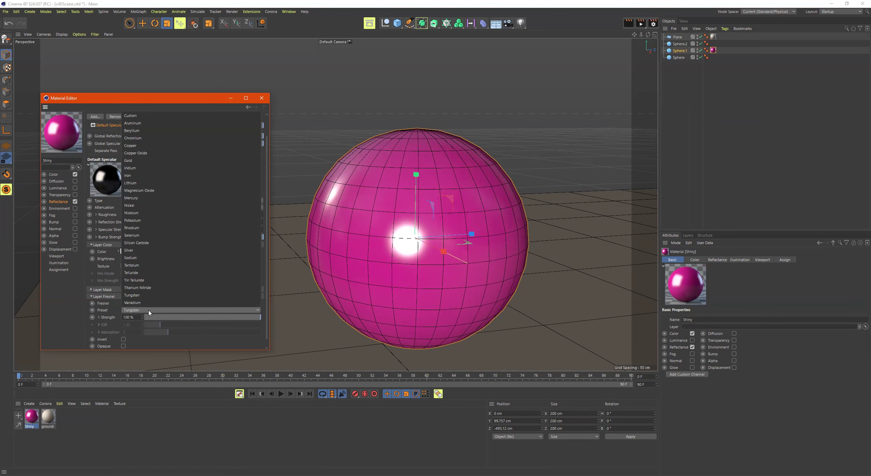
click(145, 251)
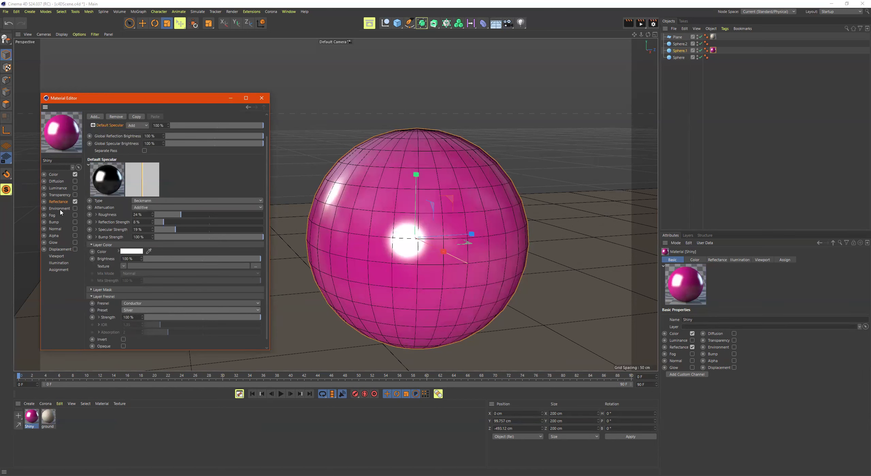
Close the Shiny editor and create a new material named 'steel'.
click(264, 100)
scroll(426, 221, down, 5)
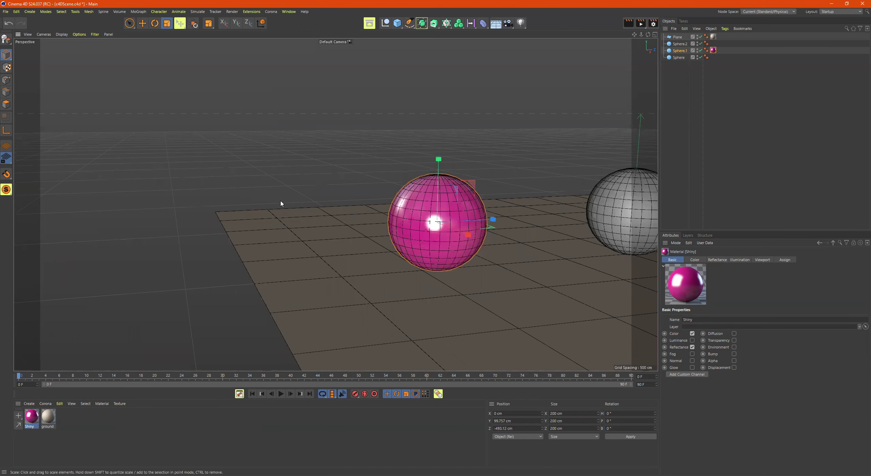
alt+drag(281, 203, 347, 230)
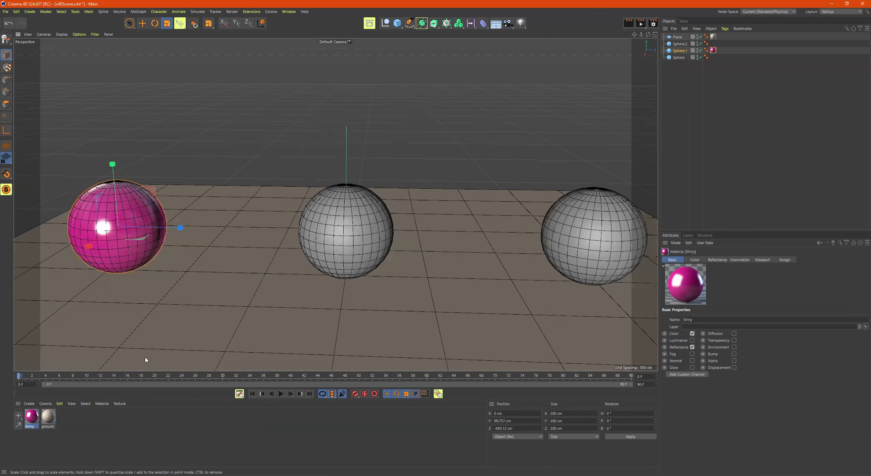
click(66, 421)
double_click(66, 421)
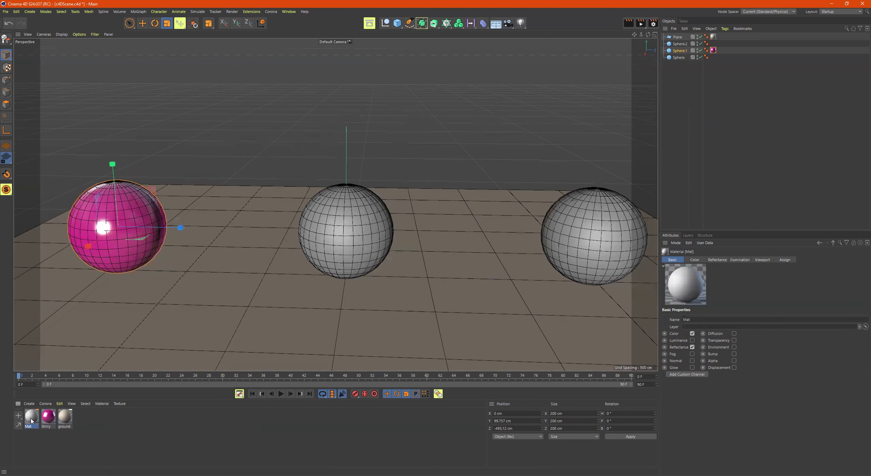
double_click(31, 421)
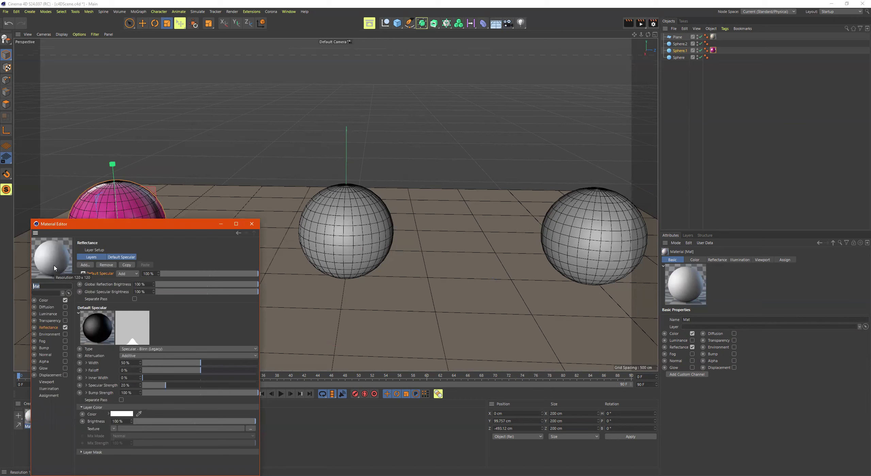
text(steel)
key(Return)
Drop the steel material onto the middle sphere and show its attributes.
drag(211, 224, 205, 207)
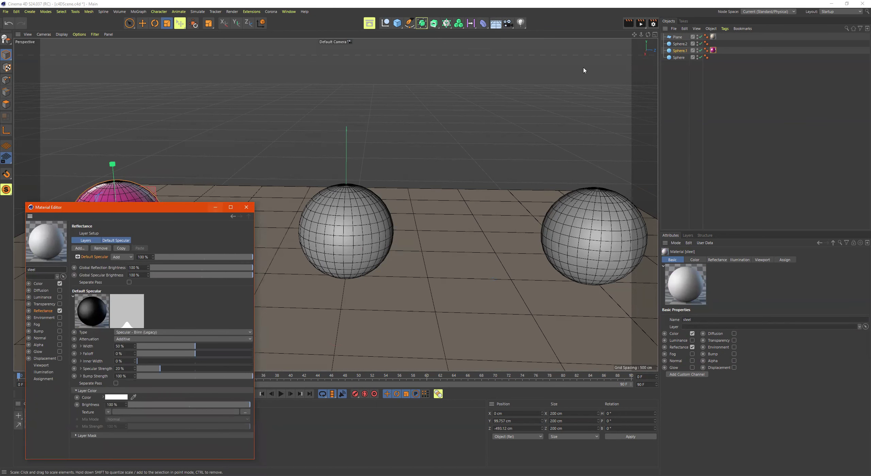
click(657, 63)
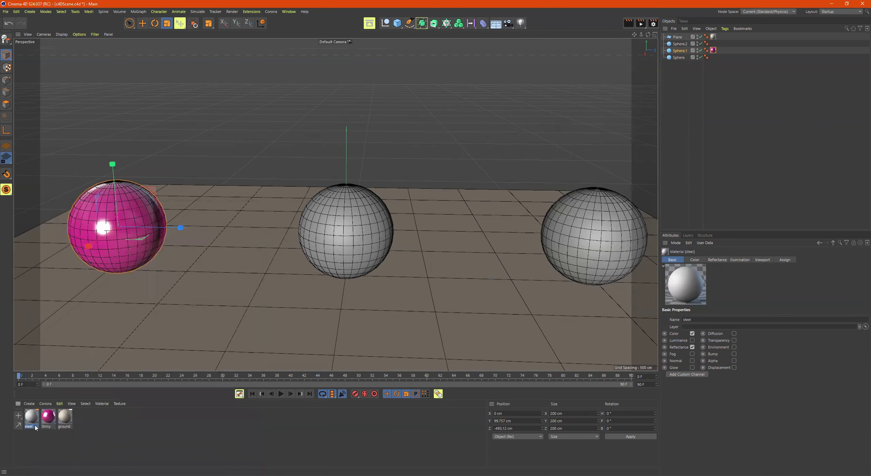
drag(374, 214, 375, 214)
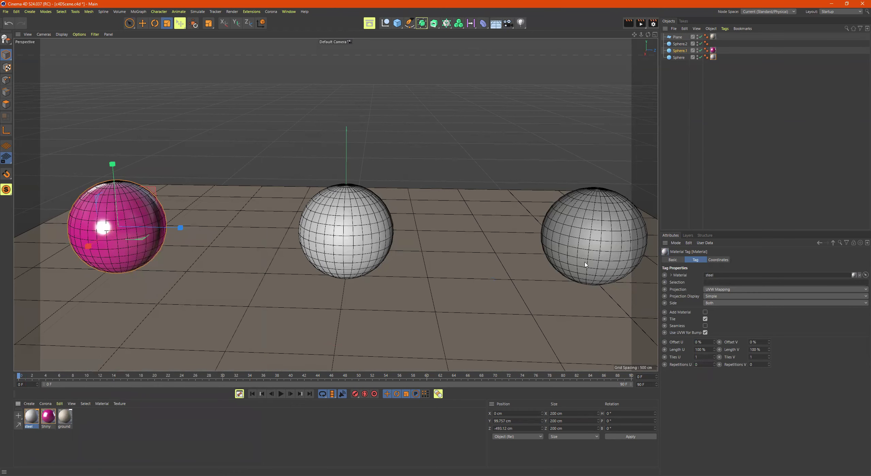
click(31, 417)
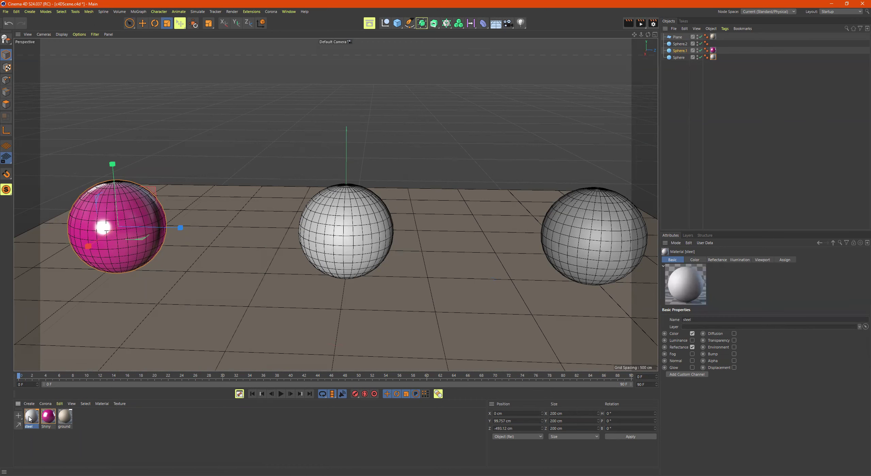
Set the steel reflection type to GGX with 25% roughness.
click(701, 261)
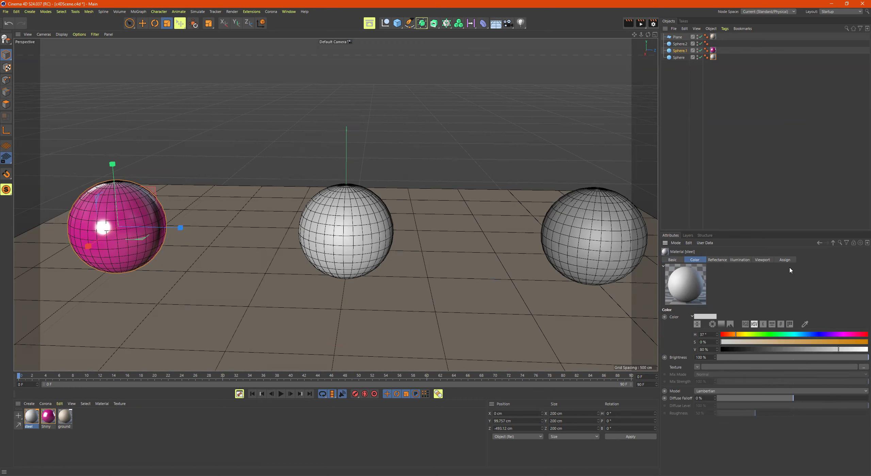
click(723, 262)
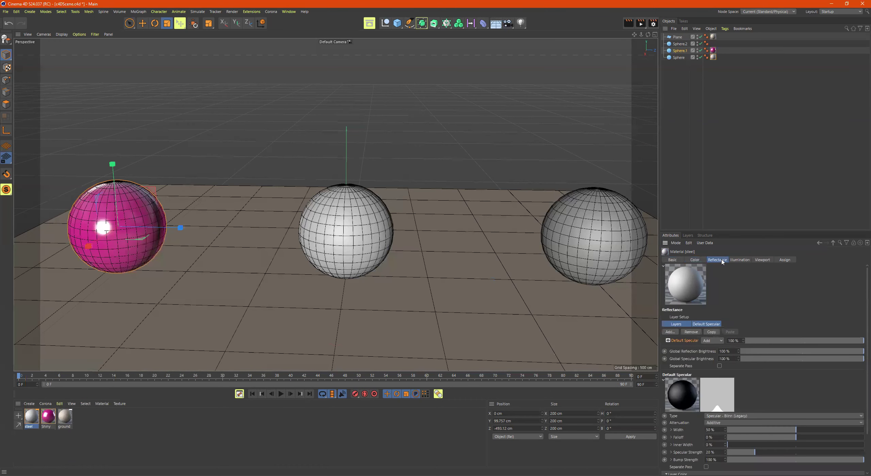
scroll(770, 326, down, 3)
click(756, 369)
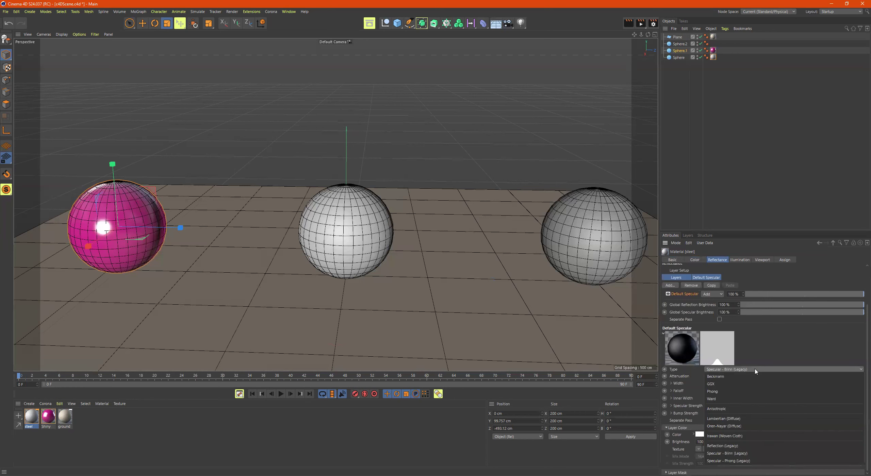
click(745, 387)
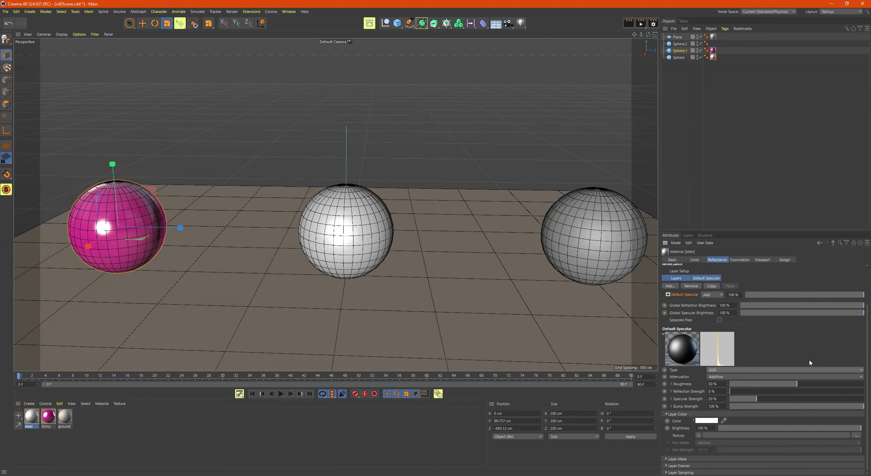
drag(737, 385, 762, 384)
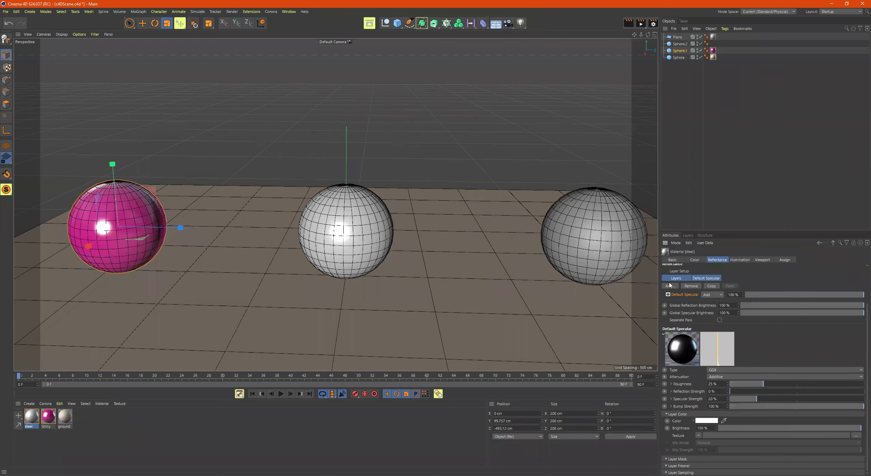
Darken the steel base colour so the middle sphere turns grey.
click(676, 261)
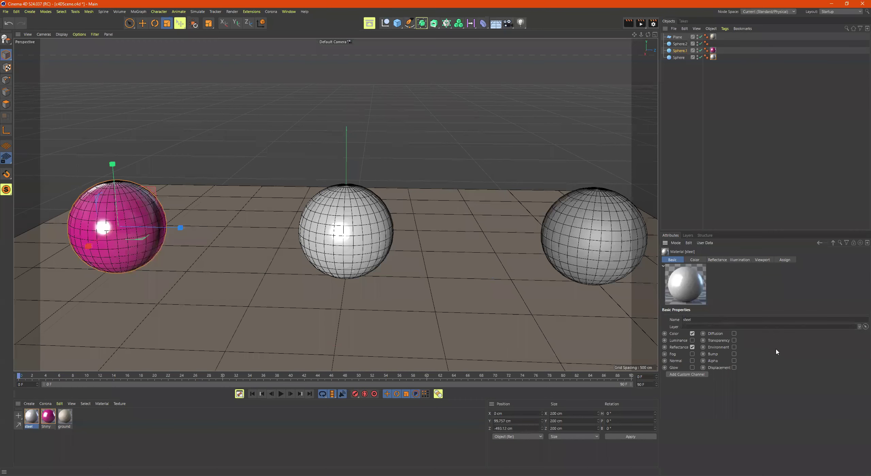
click(694, 260)
drag(823, 349, 803, 357)
Set the steel reflection layer's attenuation to Average.
click(716, 260)
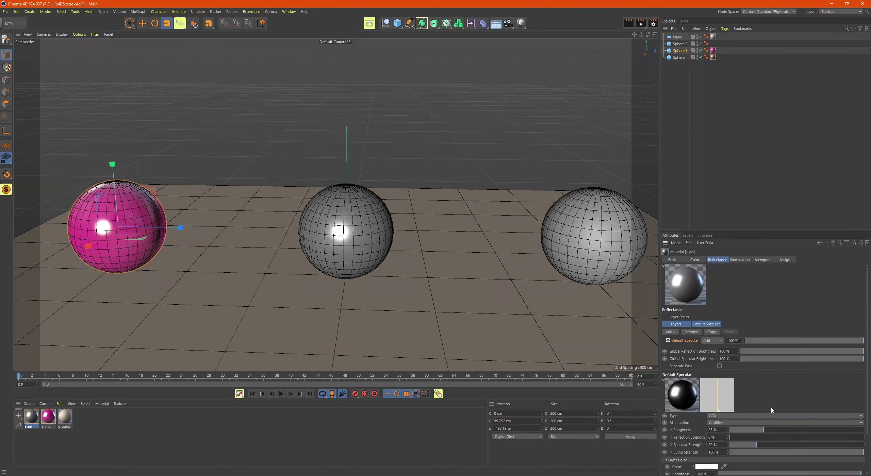
scroll(772, 412, down, 2)
click(747, 377)
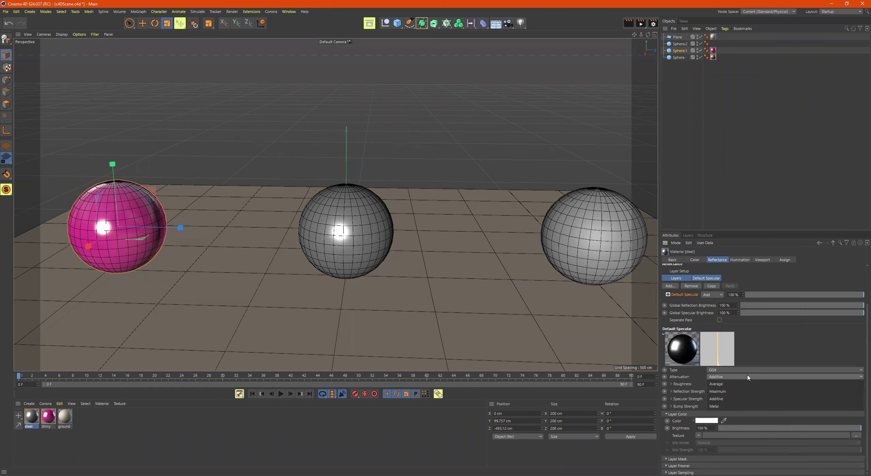
click(750, 392)
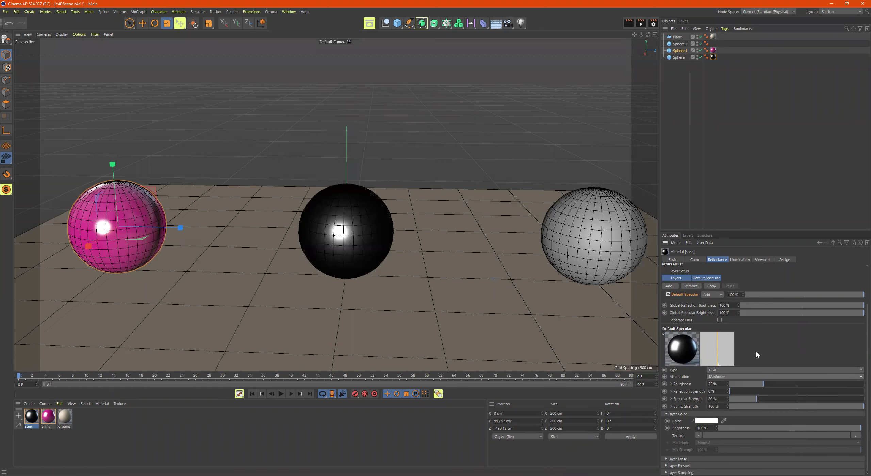
click(752, 376)
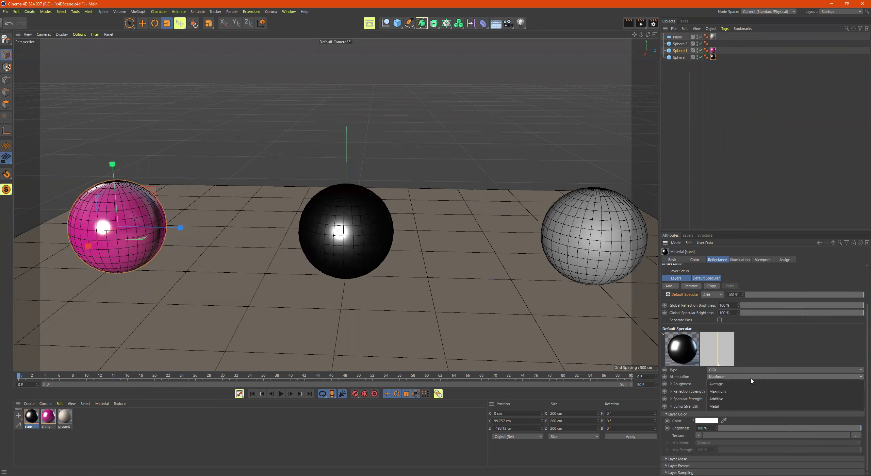
click(752, 384)
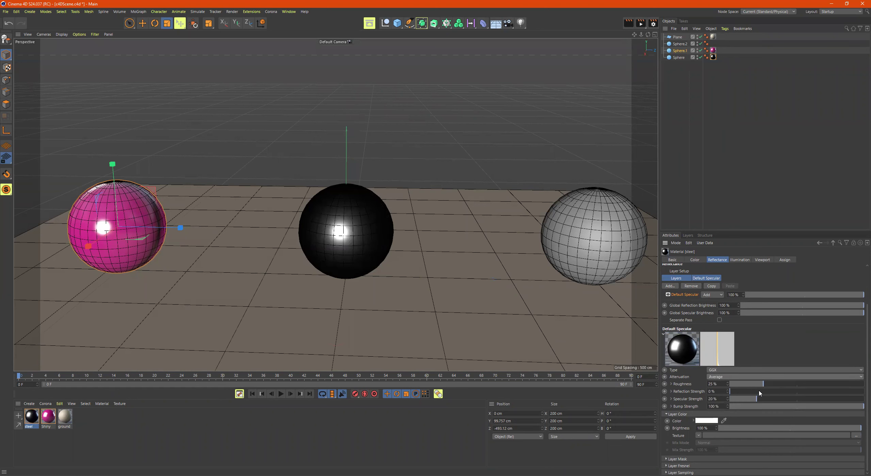
Set the steel layer to 79% reflection strength, 20% roughness and 34% specular strength.
click(759, 392)
drag(765, 393, 858, 392)
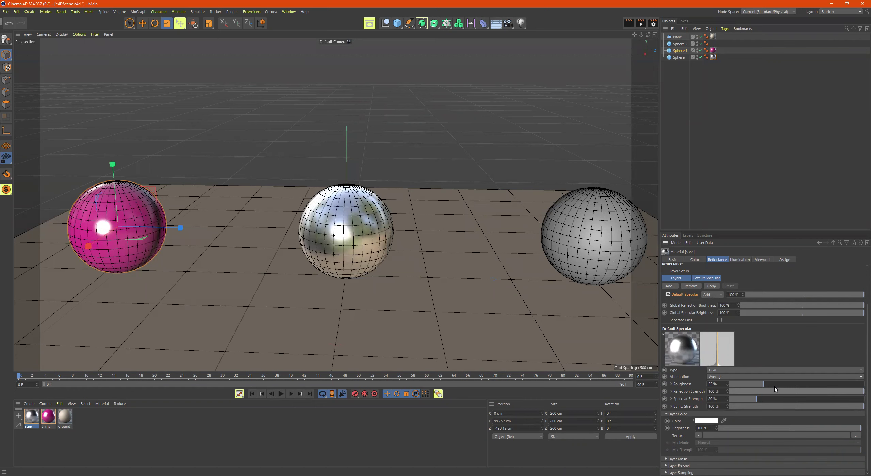
mouse_move(761, 385)
mouse_down()
mouse_move(724, 384)
mouse_move(770, 386)
mouse_up()
click(761, 388)
drag(760, 388, 756, 388)
drag(843, 395, 836, 394)
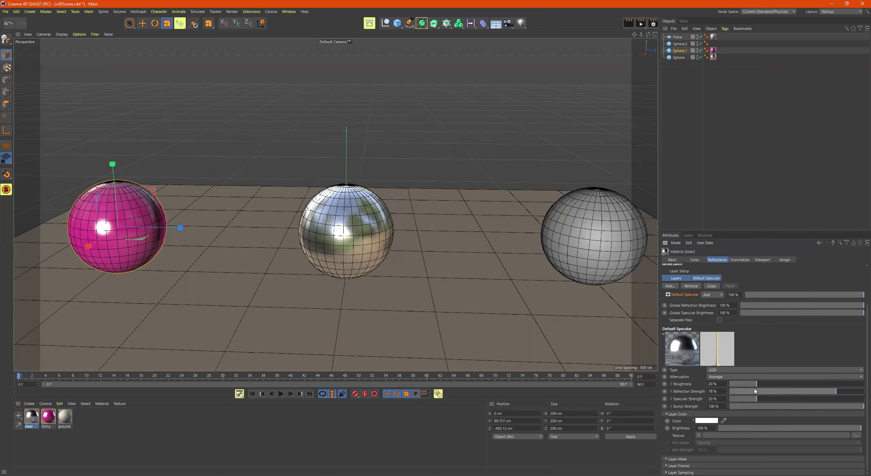
drag(756, 402, 776, 401)
Expand the steel reflection layer's Layer Fresnel settings.
scroll(760, 410, down, 2)
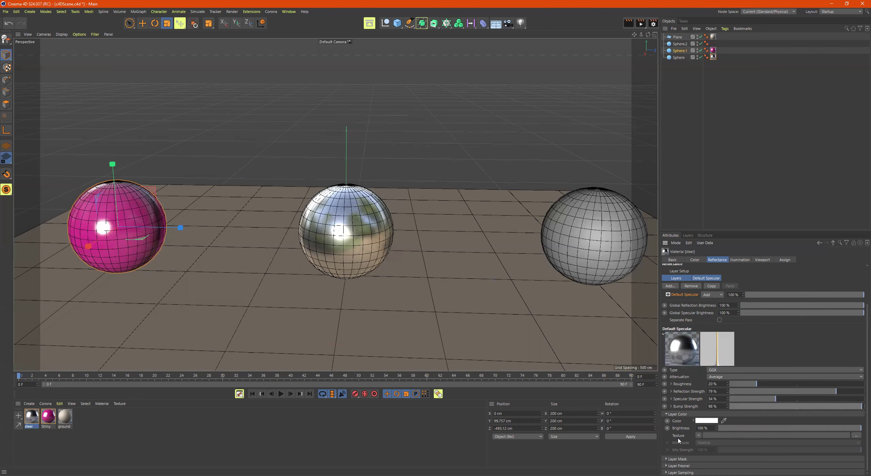
scroll(838, 338, up, 3)
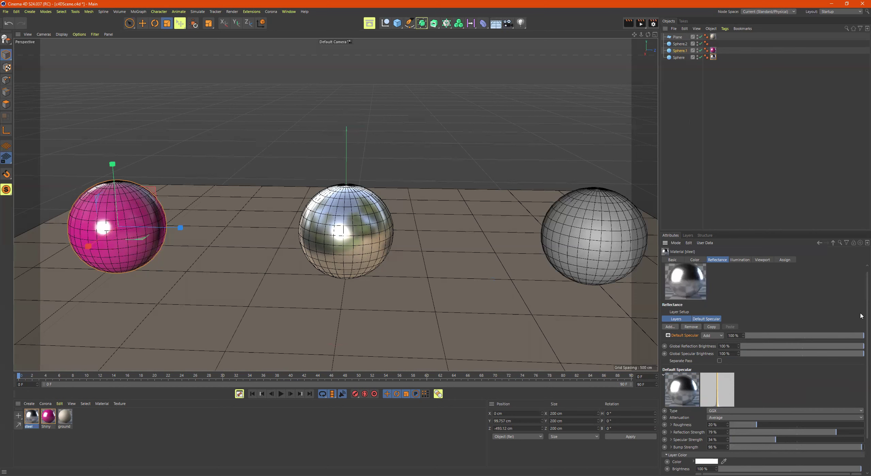
scroll(737, 423, down, 2)
scroll(684, 461, down, 1)
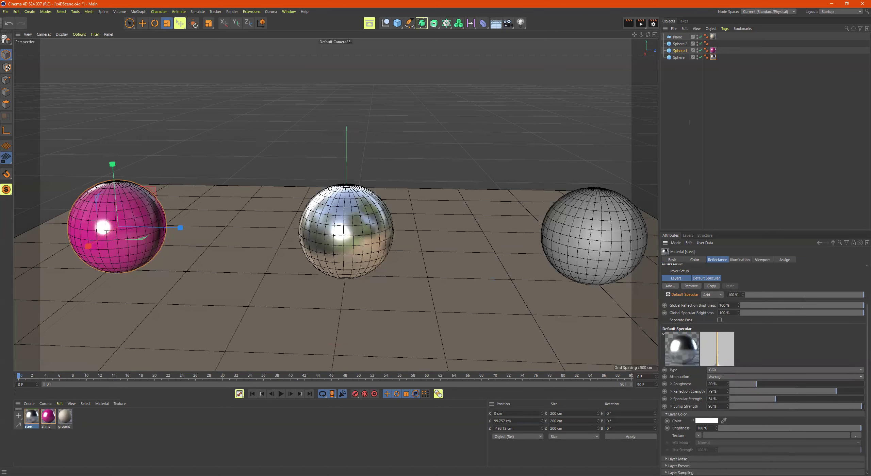
click(679, 466)
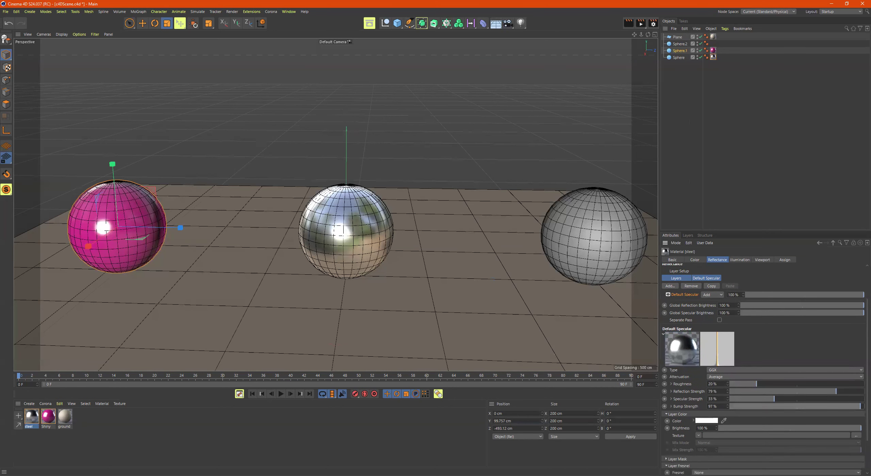
scroll(861, 324, down, 3)
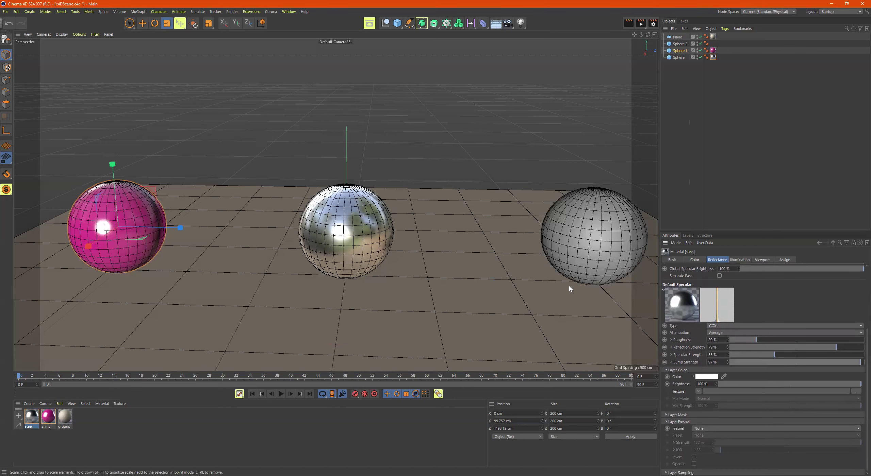
Set the steel layer's Fresnel to Conductor with the Aluminum preset.
click(707, 429)
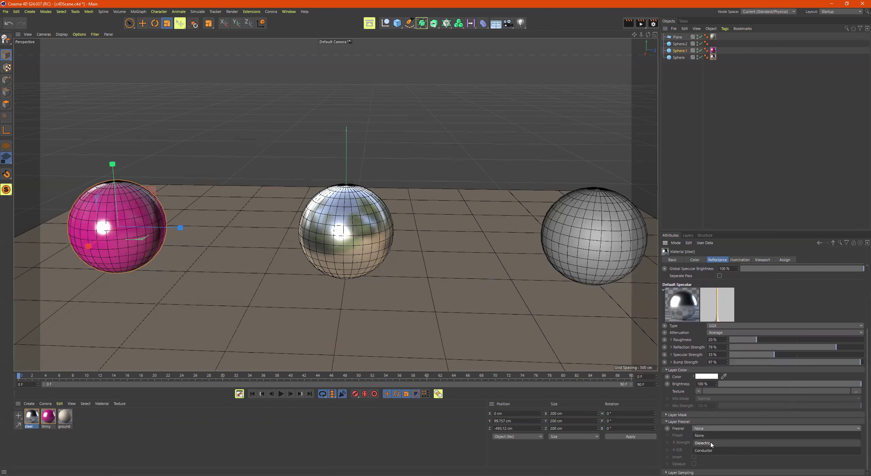
click(711, 443)
click(718, 436)
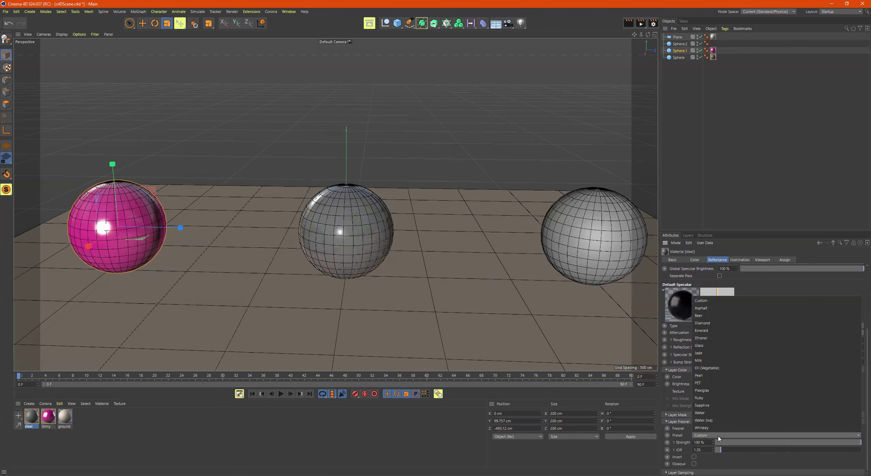
click(718, 437)
click(717, 428)
click(713, 438)
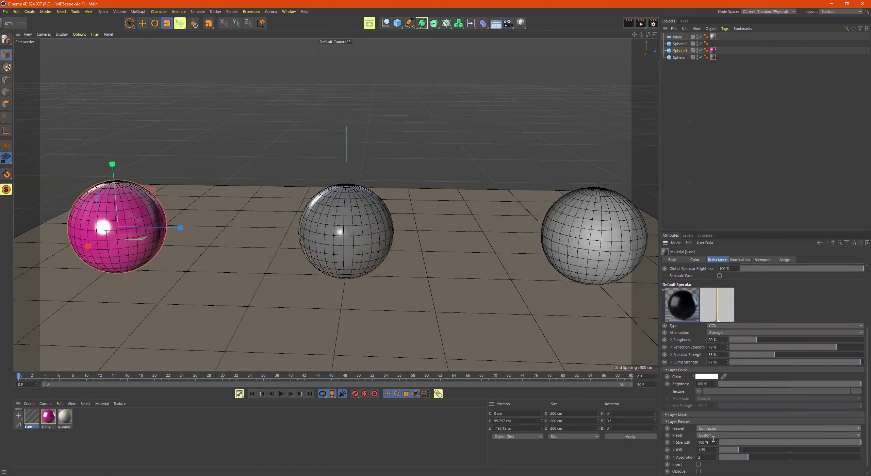
click(724, 436)
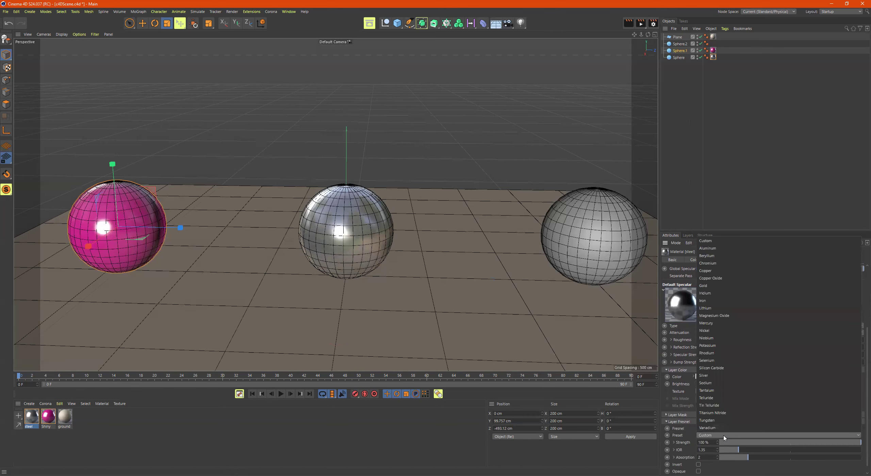
click(724, 248)
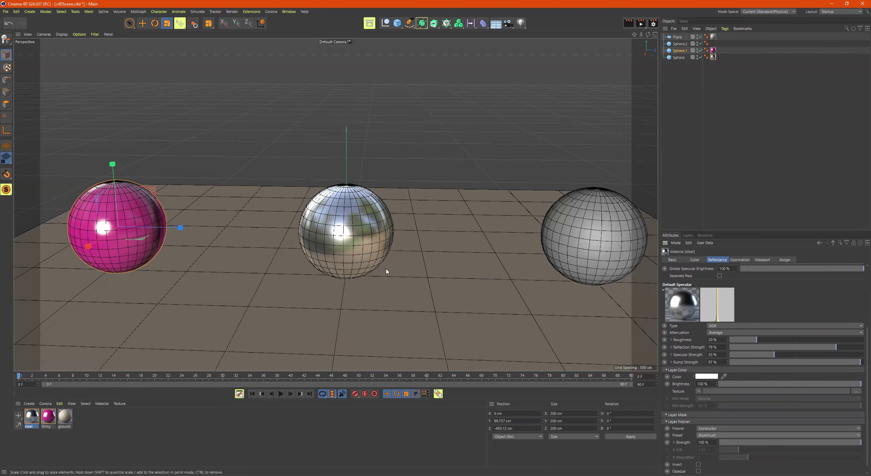
alt+drag(383, 238, 383, 239)
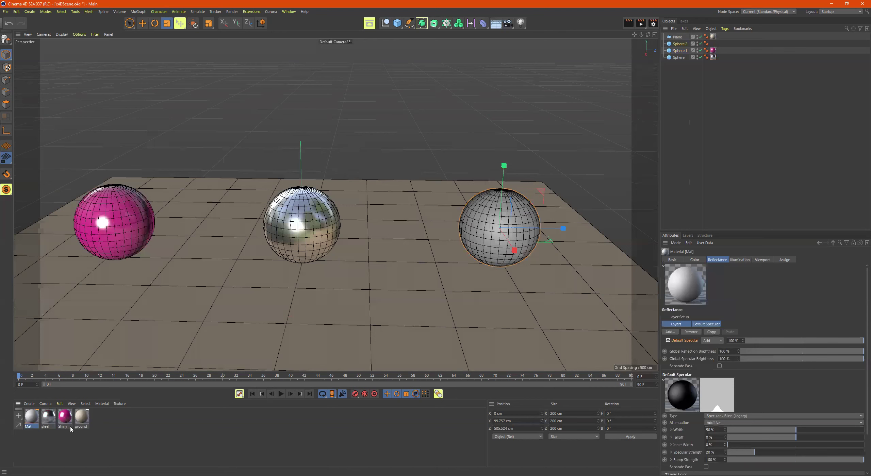
Name the new Mat material 'matte' in its Material Editor.
key(BackSpace)
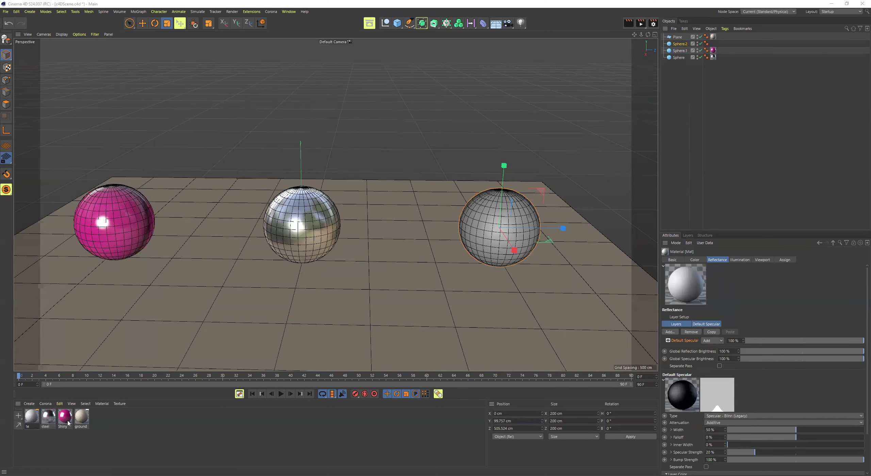
key(Return)
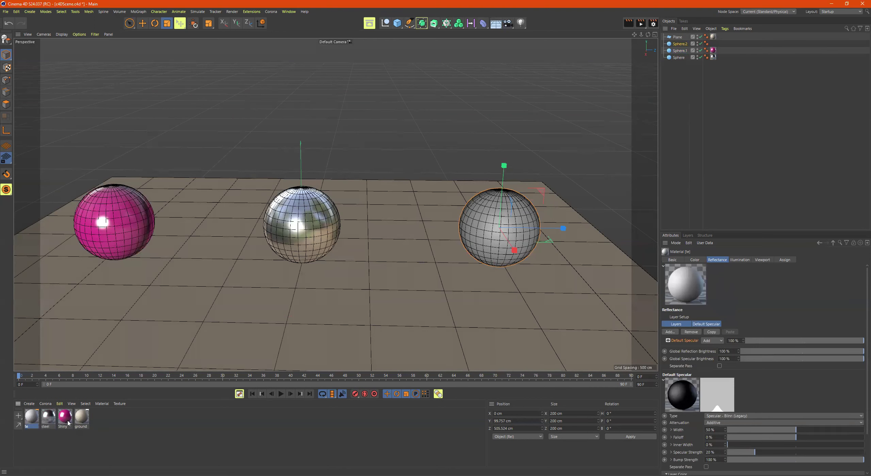
double_click(28, 421)
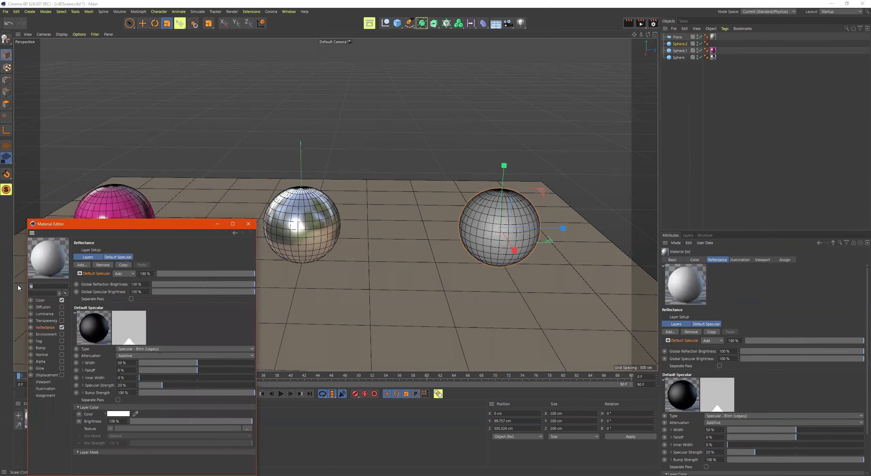
text(matte)
key(Return)
Colour the matte material teal by sampling the pink sphere and picking its harmony colour.
click(40, 300)
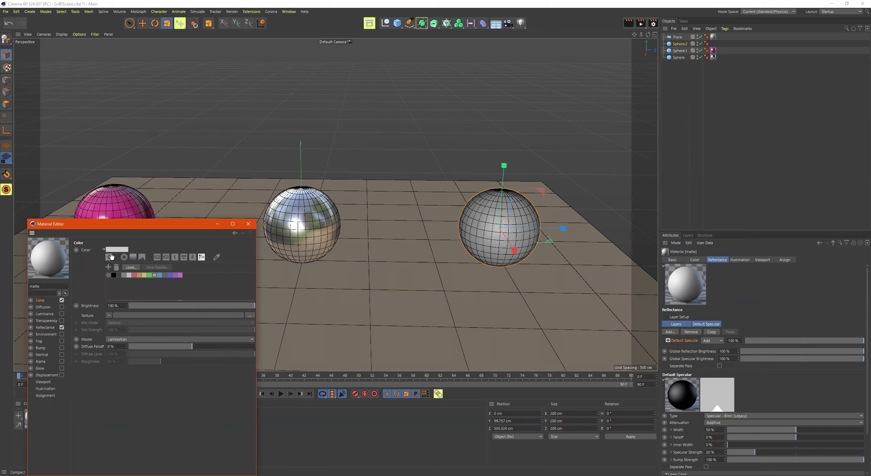
click(125, 257)
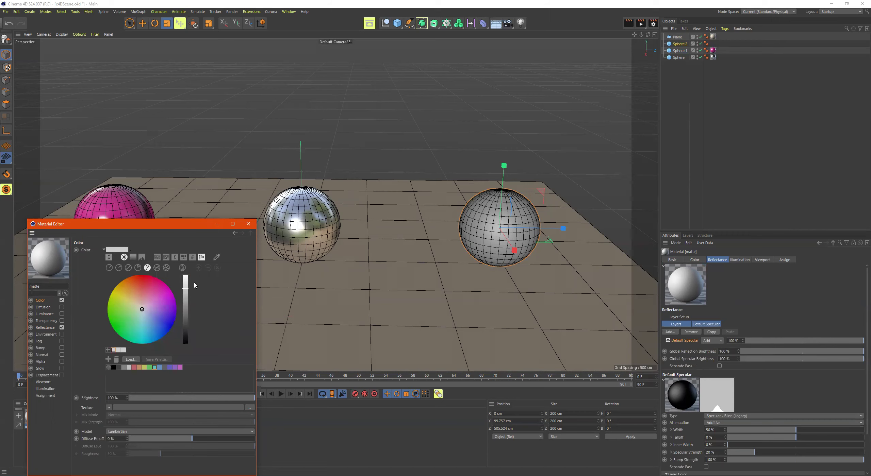
click(217, 258)
click(120, 209)
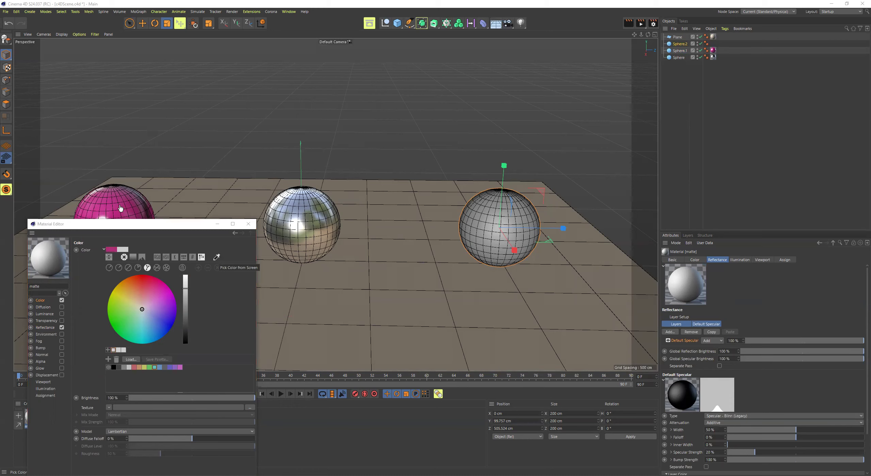
click(121, 208)
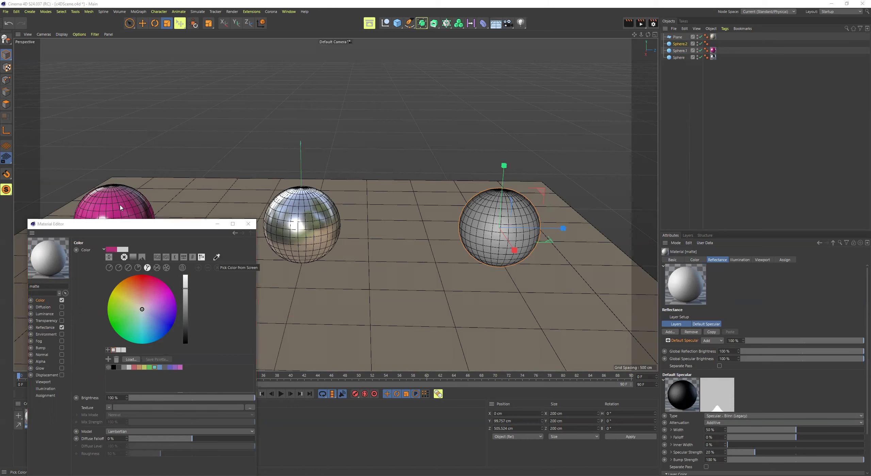
click(138, 333)
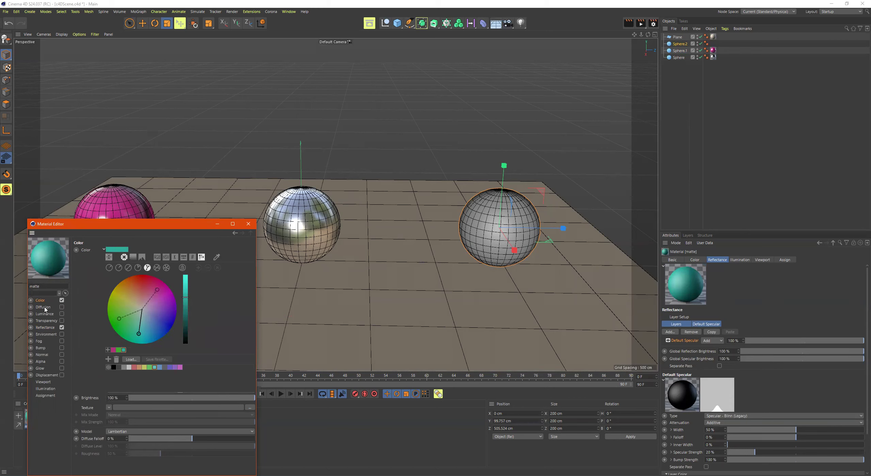
Set the matte specular type to Beckmann with 76% roughness.
click(46, 328)
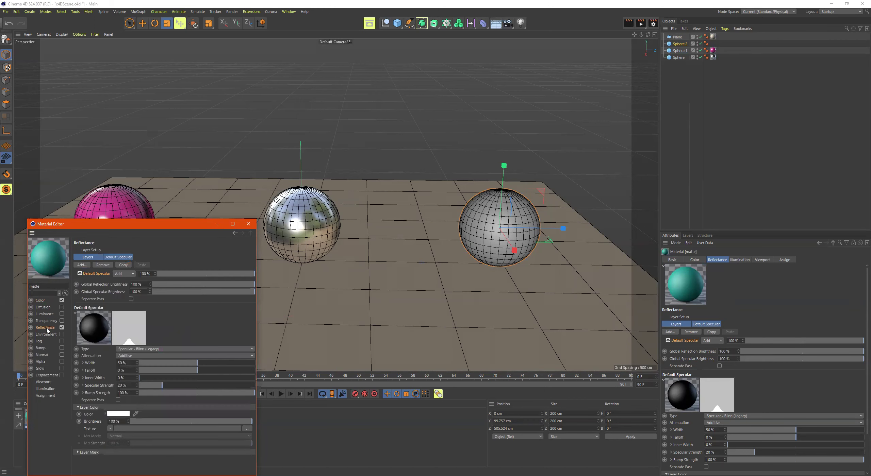
click(157, 350)
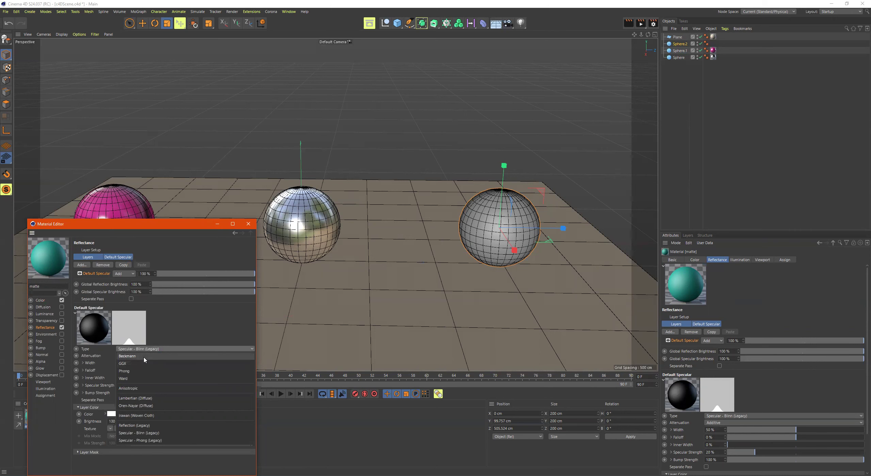
click(144, 356)
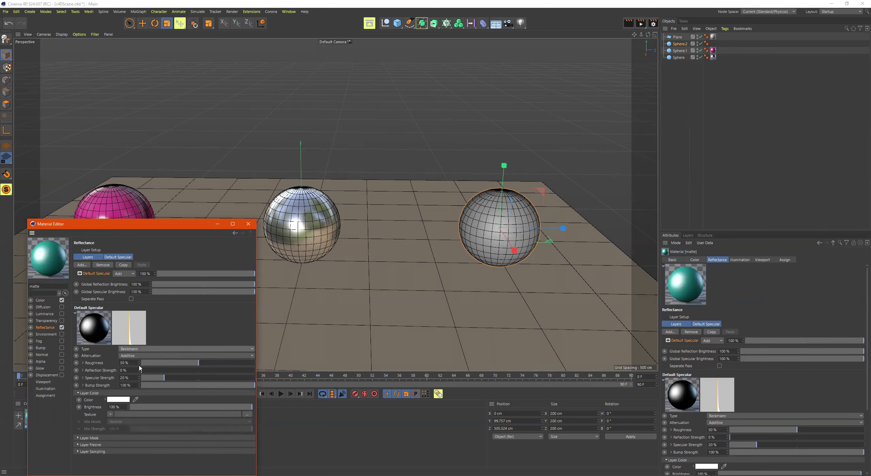
click(156, 364)
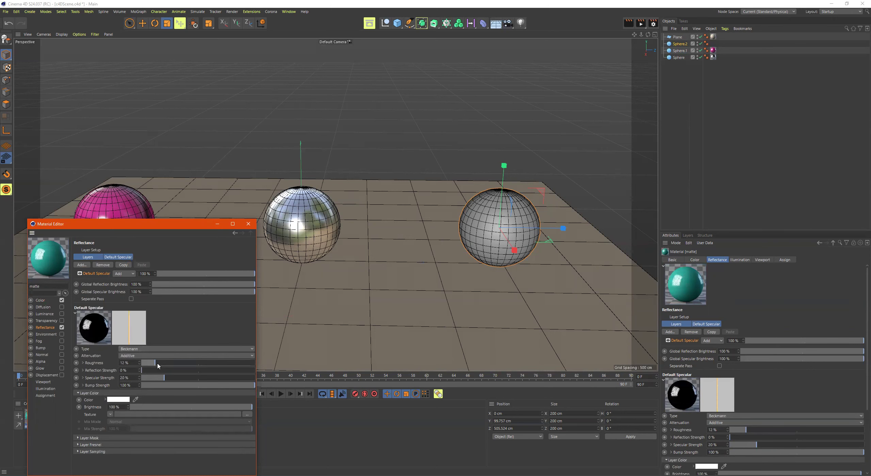
click(229, 363)
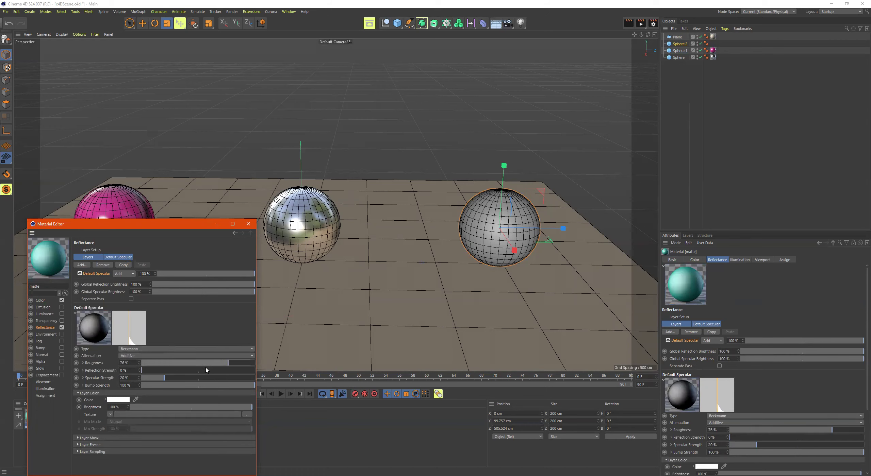
Bring the matte layer's reflection strength to 6% and specular strength to 14%.
scroll(162, 371, up, 4)
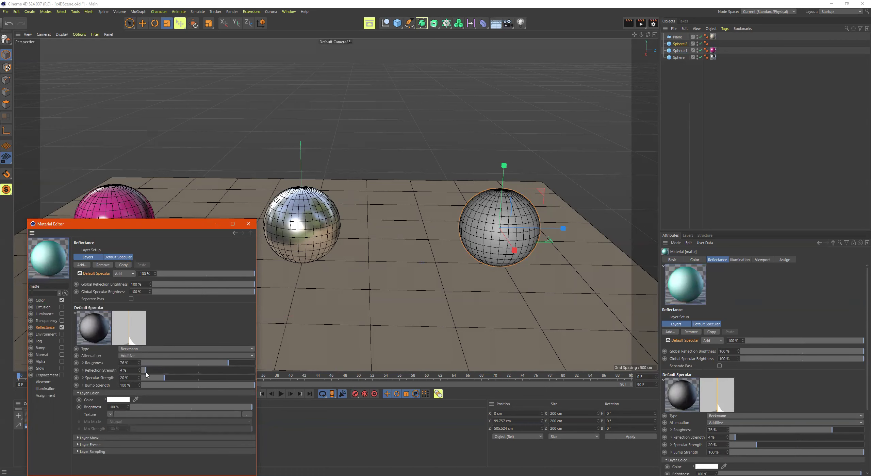
drag(159, 380, 150, 380)
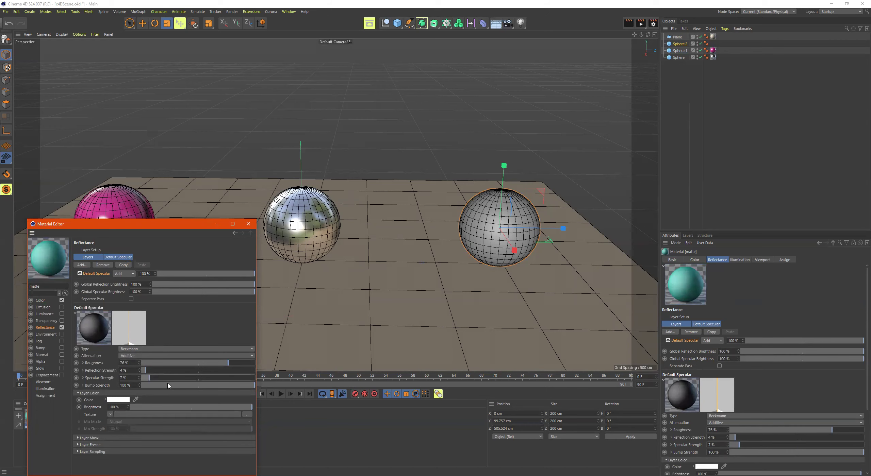
drag(152, 384, 149, 374)
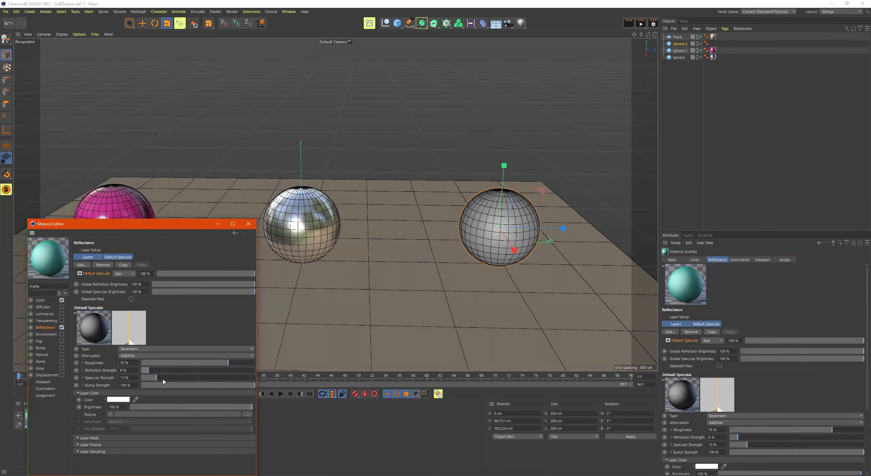
drag(153, 377, 157, 378)
Try a Dielectric Fresnel on the matte layer with IOR 6.42 and 36% strength.
click(204, 444)
scroll(204, 421, down, 1)
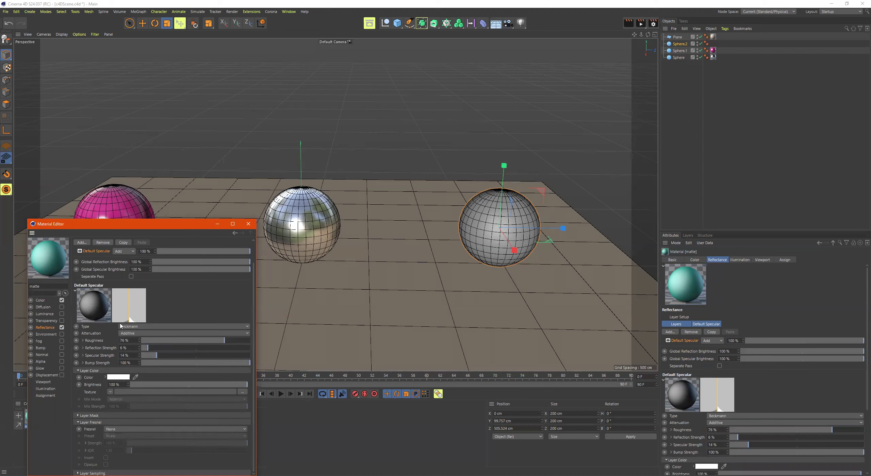
click(114, 429)
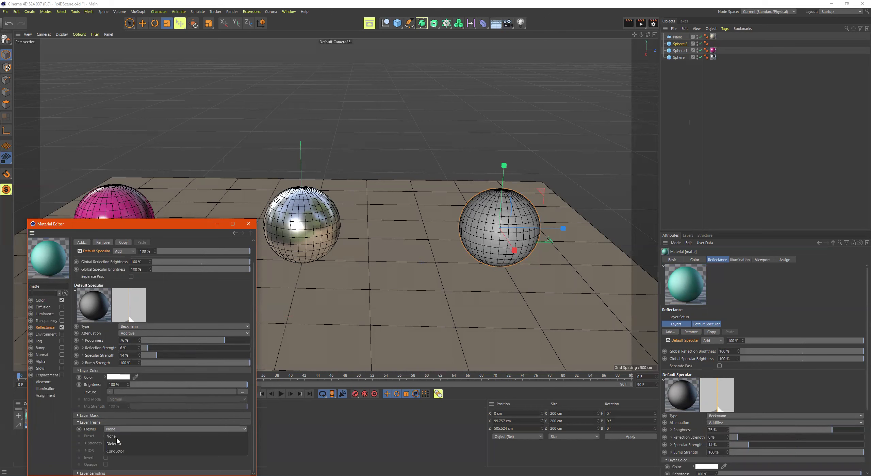
click(116, 443)
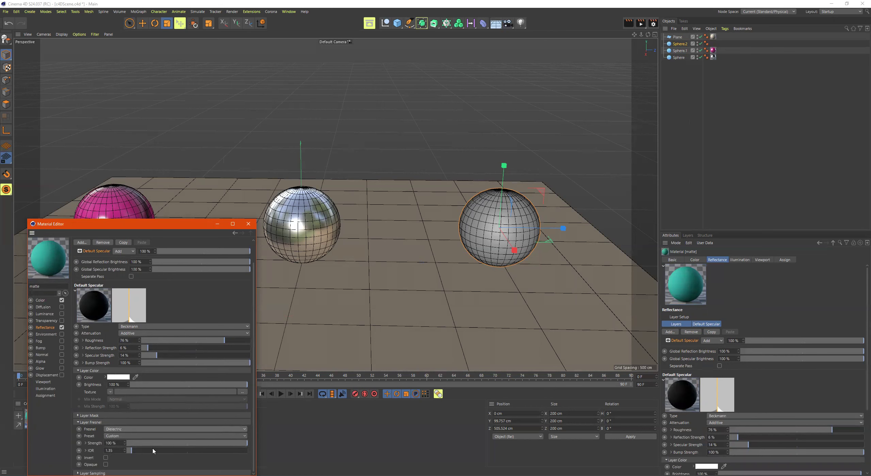
drag(164, 452, 200, 455)
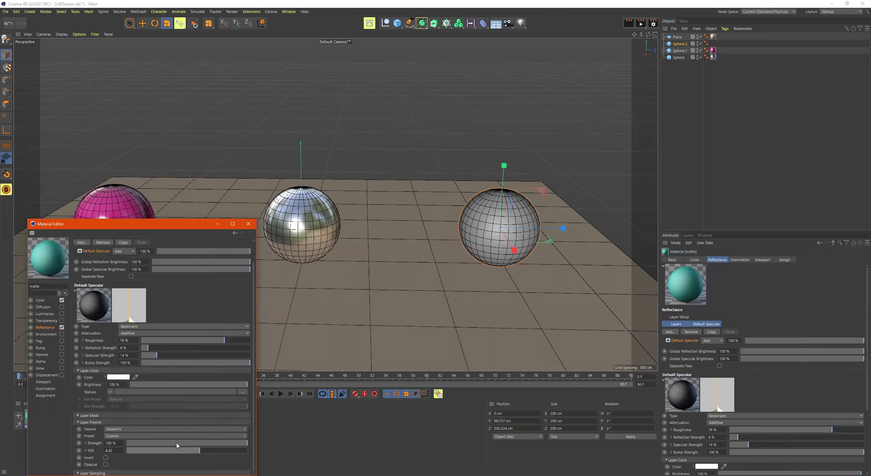
drag(184, 444, 207, 452)
Try Conductor, then set Fresnel to None and roughness to 24%.
click(154, 437)
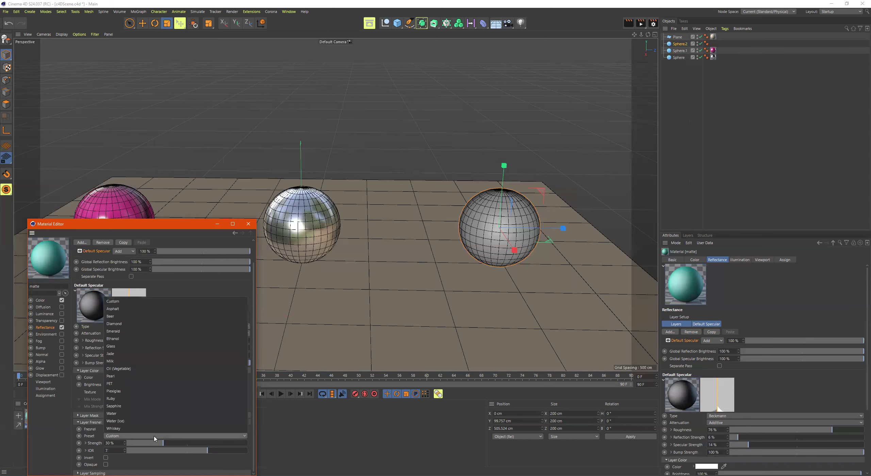
click(153, 464)
click(126, 429)
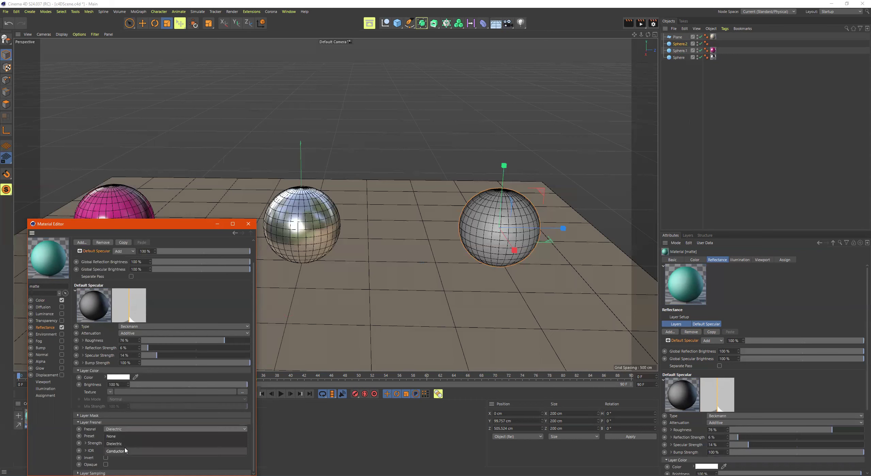
click(125, 451)
click(127, 435)
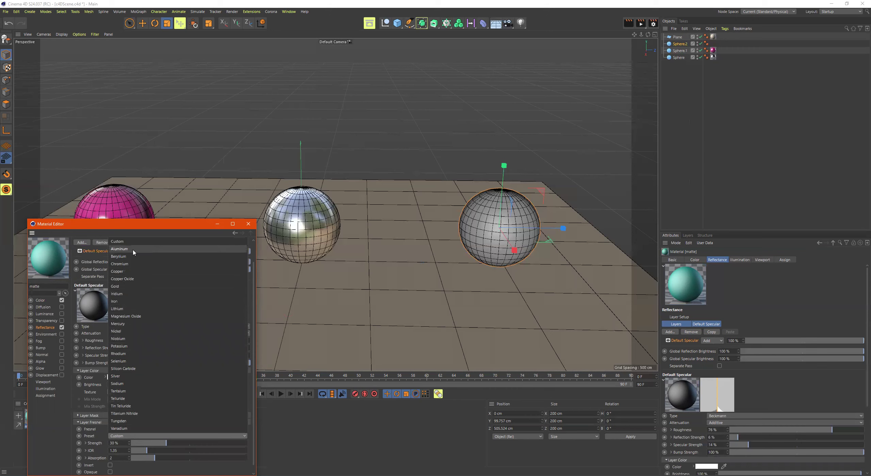
click(43, 442)
click(123, 429)
click(123, 435)
click(167, 341)
click(166, 348)
Set matte reflection to 0%, roughness about 38%, specular 7%, and close the Material Editor.
click(193, 348)
drag(193, 348, 172, 344)
click(188, 341)
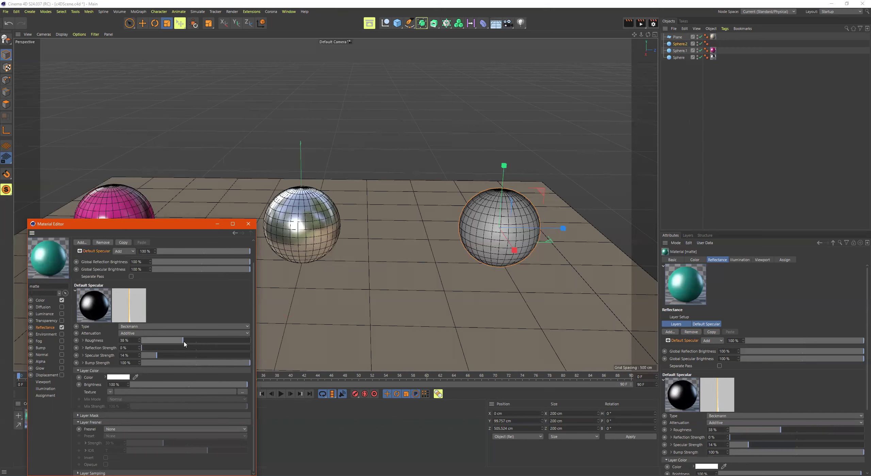
drag(144, 356, 150, 358)
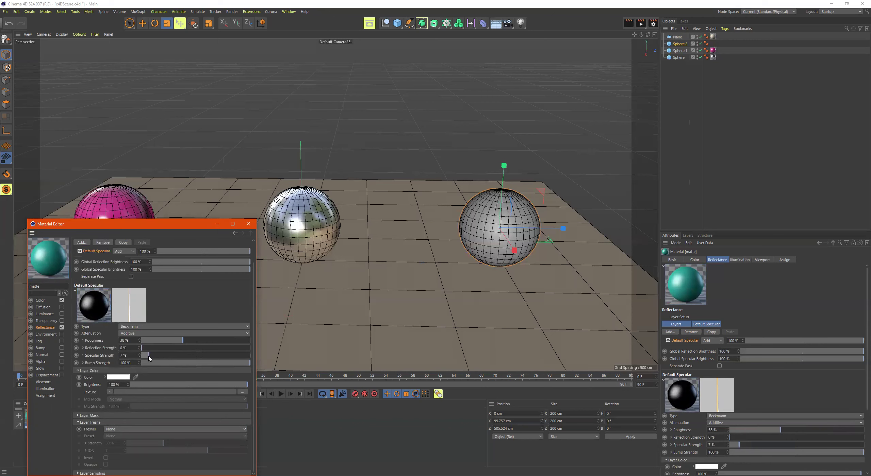
click(248, 224)
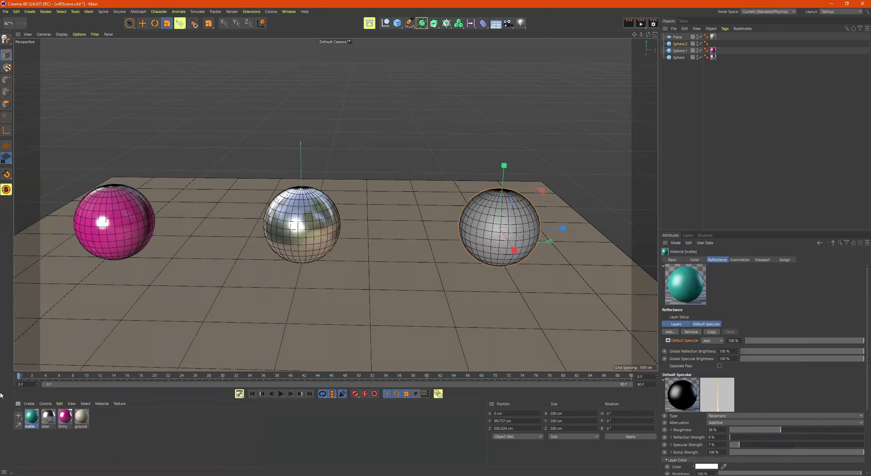
Apply the matte material to the right-hand sphere and recentre the view on the spheres.
right_click(33, 419)
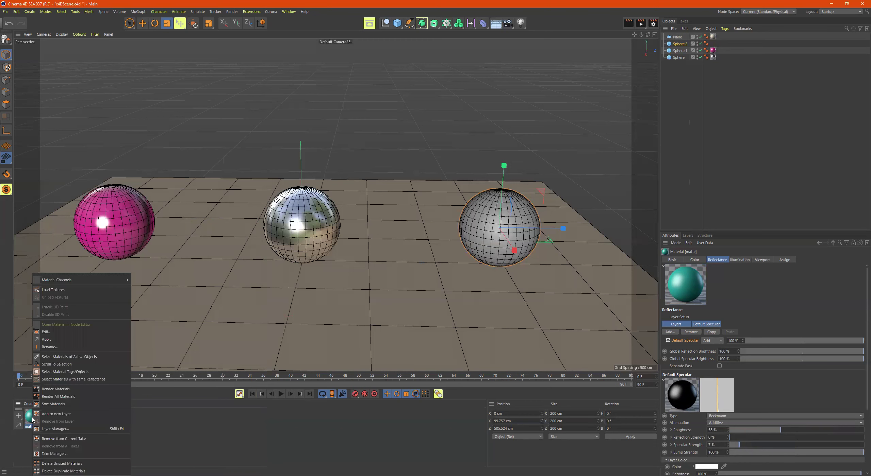
click(64, 340)
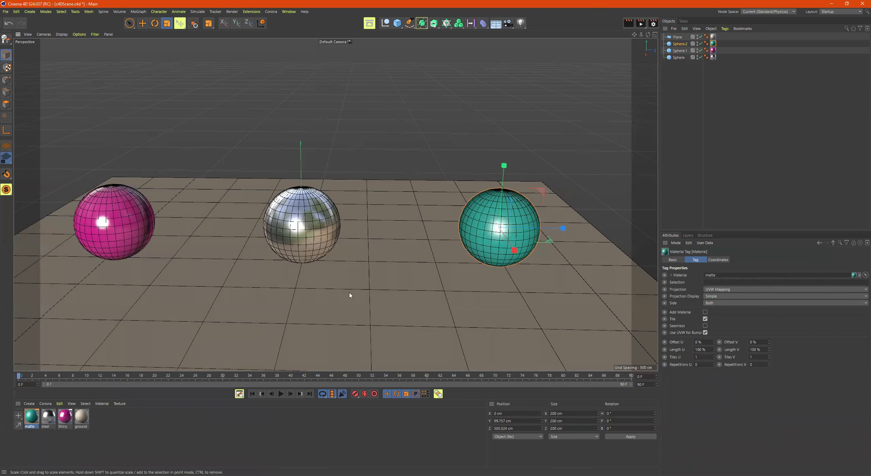
scroll(380, 312, down, 5)
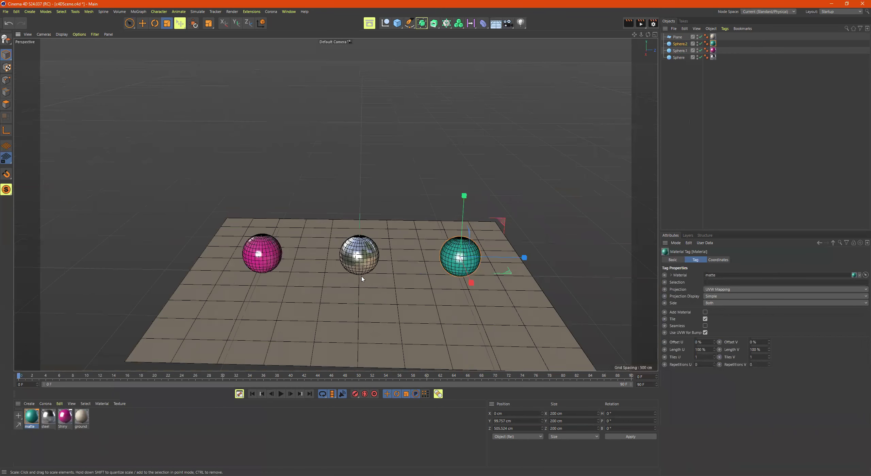
alt+middle_drag(366, 278, 337, 246)
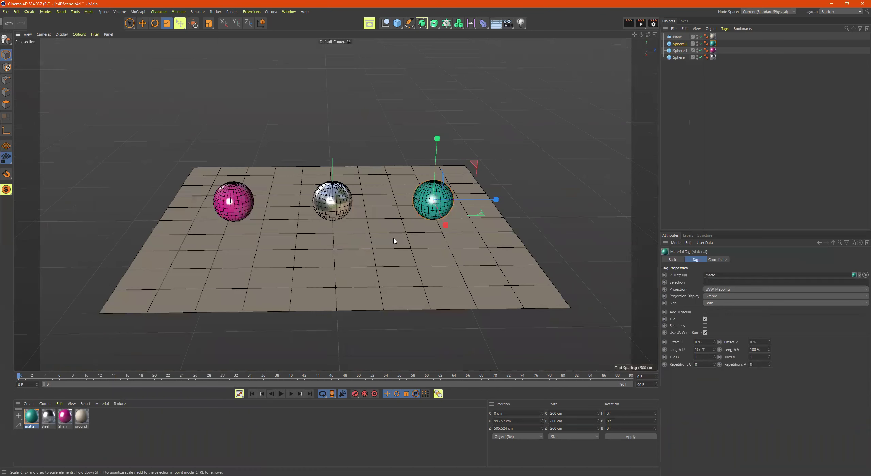
scroll(367, 291, up, 3)
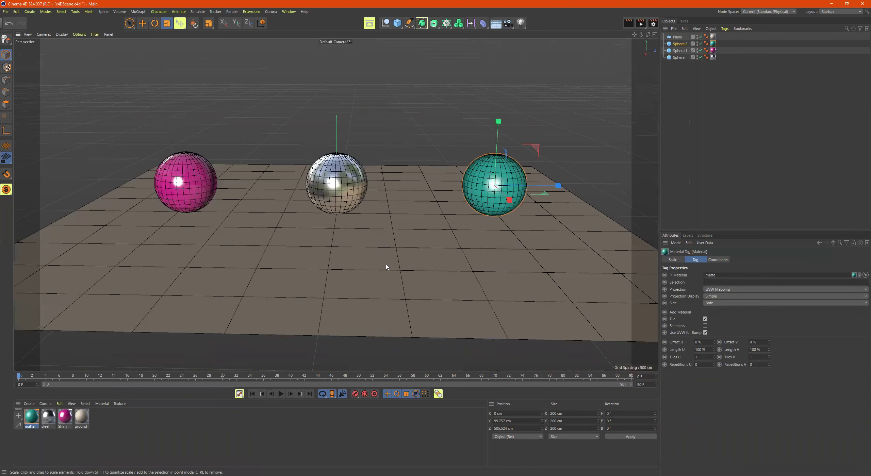
scroll(384, 265, up, 2)
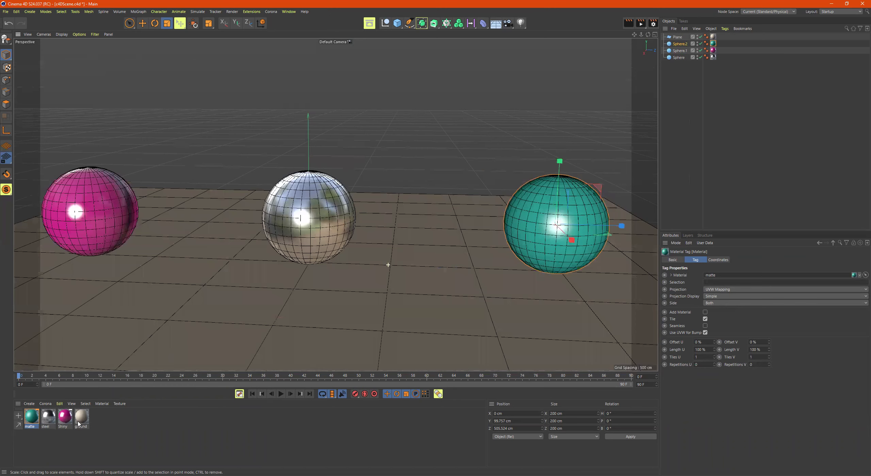